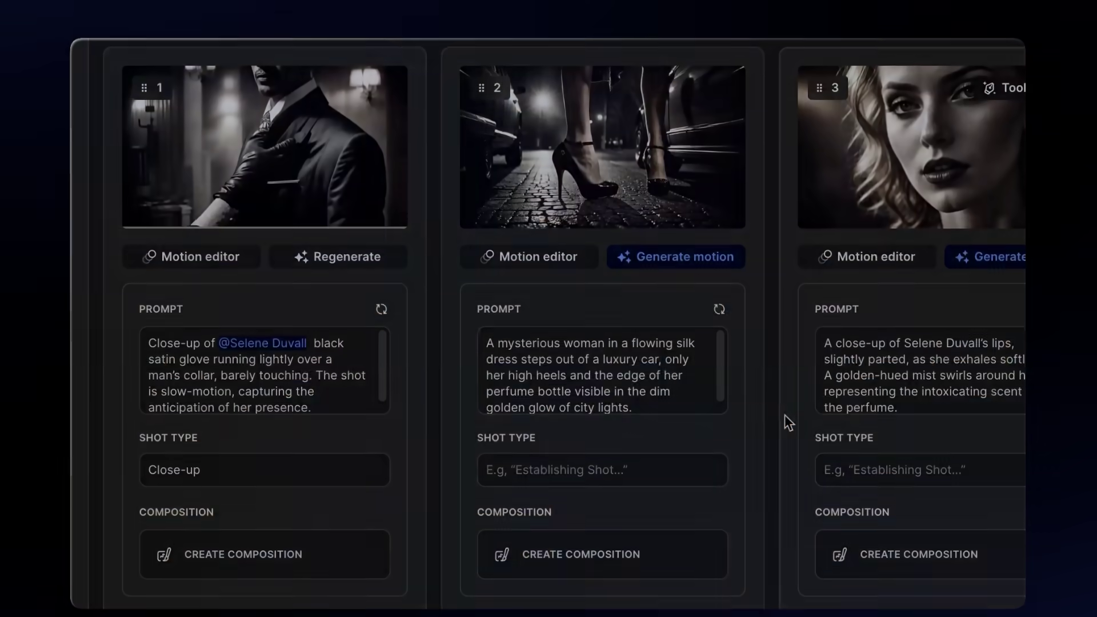
Step: From the home page, start a New Project under 'Start with a concept'
{"action": "scroll", "coordinate": [496, 523], "scroll_direction": "right", "scroll_amount": 4}
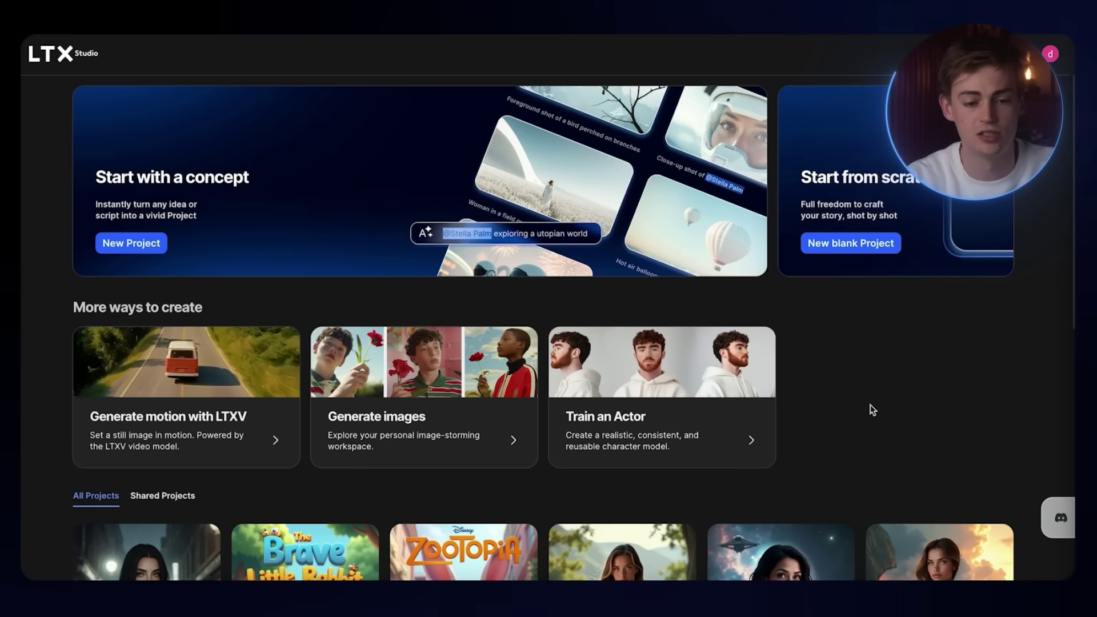
{"action": "scroll", "coordinate": [881, 362], "scroll_direction": "down", "scroll_amount": 7}
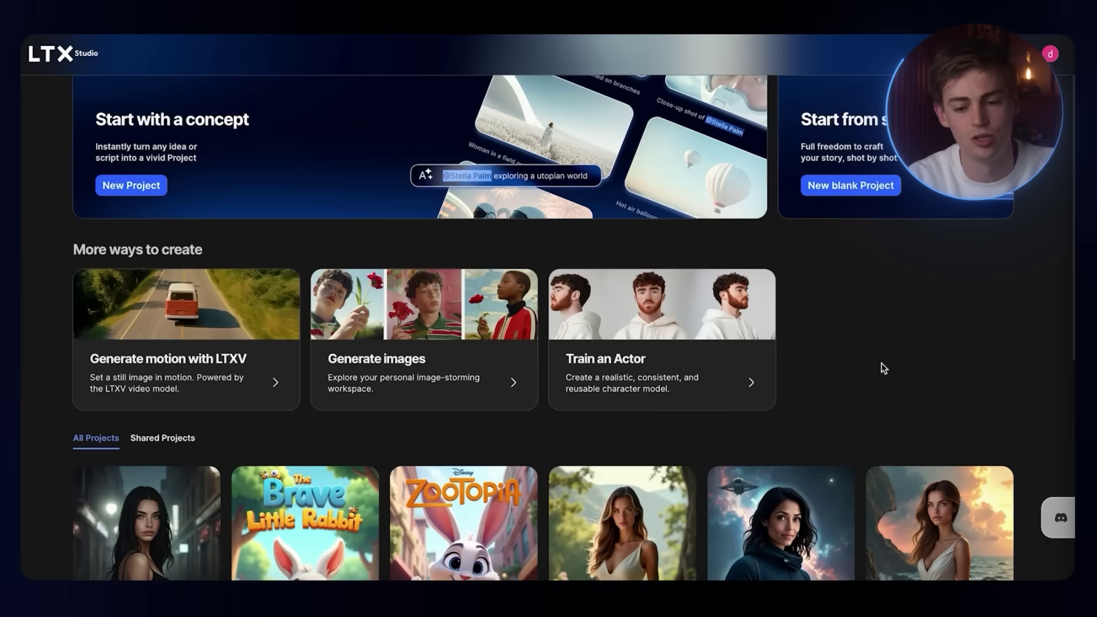
{"action": "scroll", "coordinate": [321, 332], "scroll_direction": "up", "scroll_amount": 7}
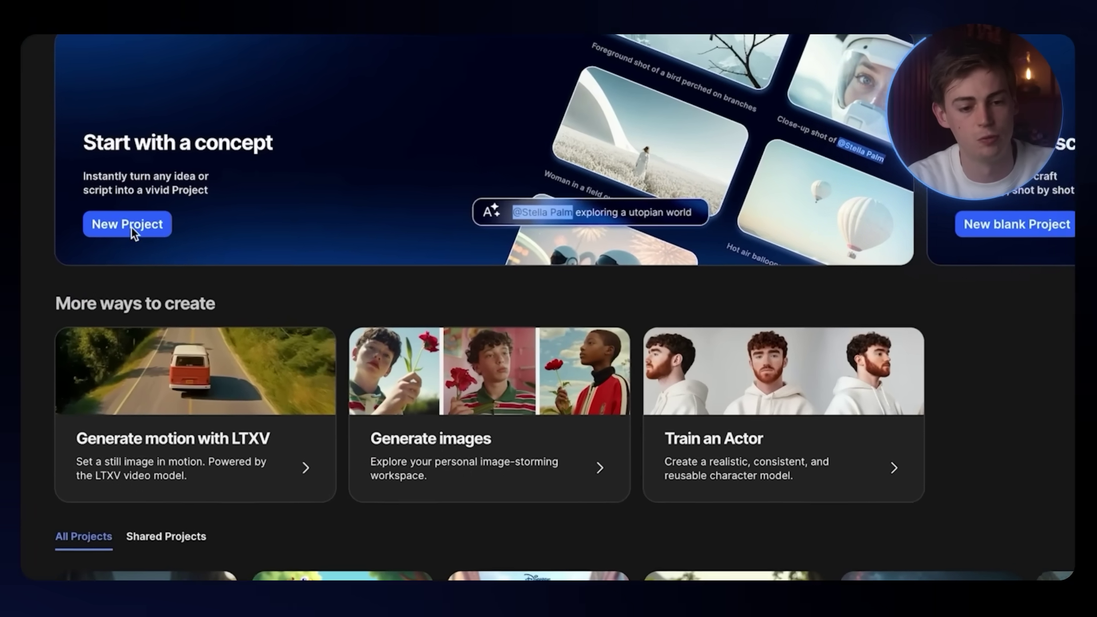
{"action": "left_click", "coordinate": [131, 237]}
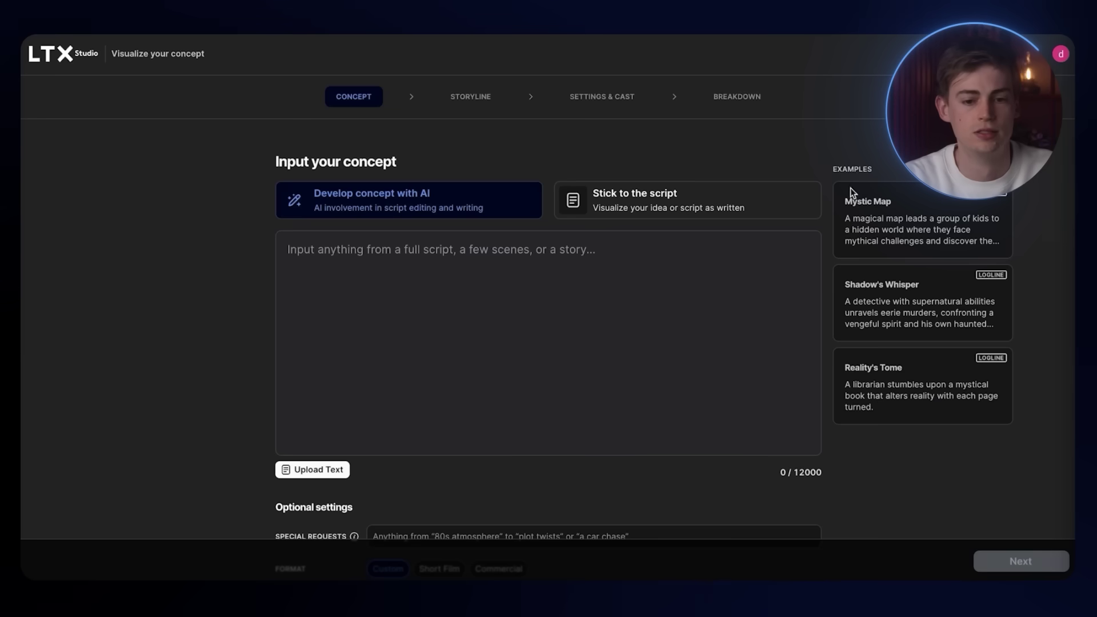
Step: Paste the rabbit escape story as the concept and add Children's and Adventure genres
{"action": "type", "text": "I want an animation of a brave little rabbit named Ash escaping an unknown predator in the night. She escapes in a hollow tree, and in the morning, she returns home"}
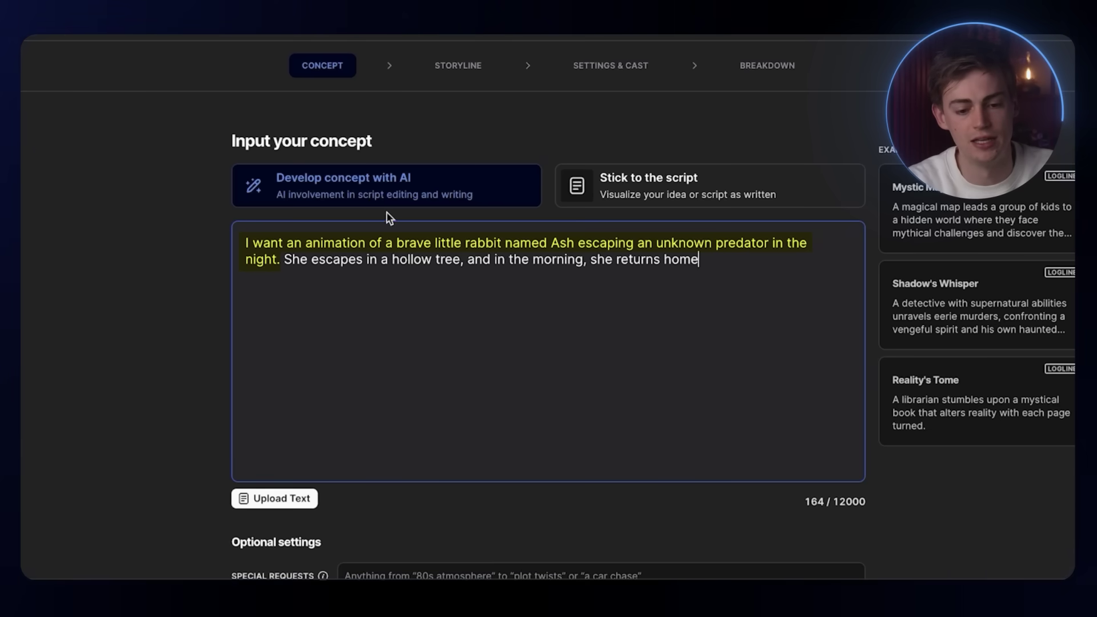
{"action": "scroll", "coordinate": [400, 228], "scroll_direction": "down", "scroll_amount": 4}
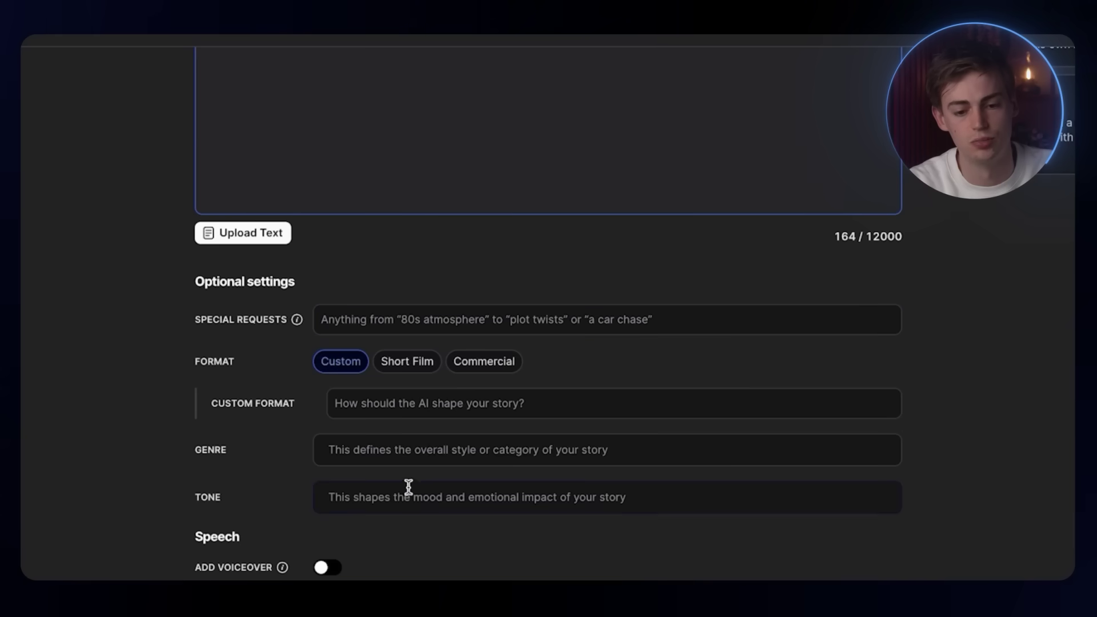
{"action": "left_click", "coordinate": [409, 451]}
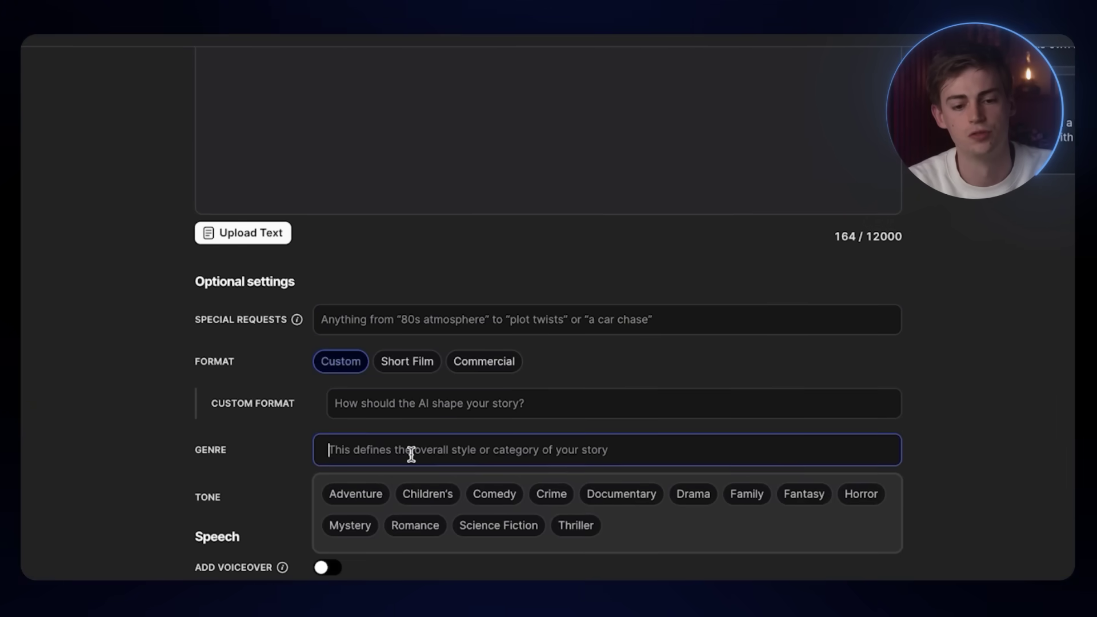
{"action": "scroll", "coordinate": [423, 462], "scroll_direction": "down", "scroll_amount": 1}
{"action": "left_click", "coordinate": [432, 467]}
{"action": "left_click", "coordinate": [354, 455]}
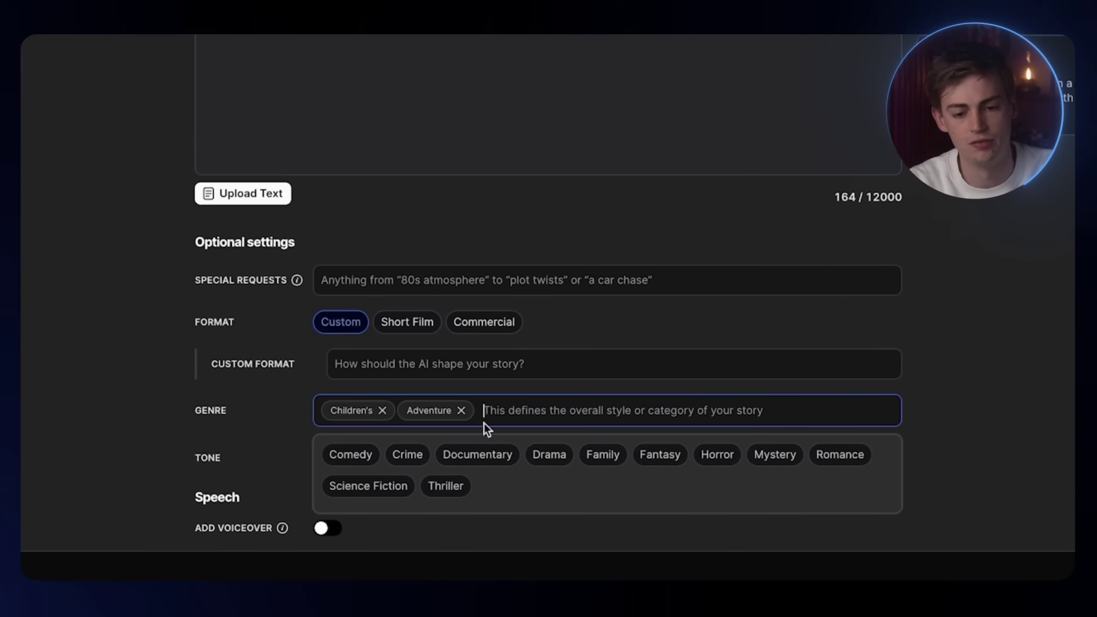
{"action": "left_click", "coordinate": [184, 340]}
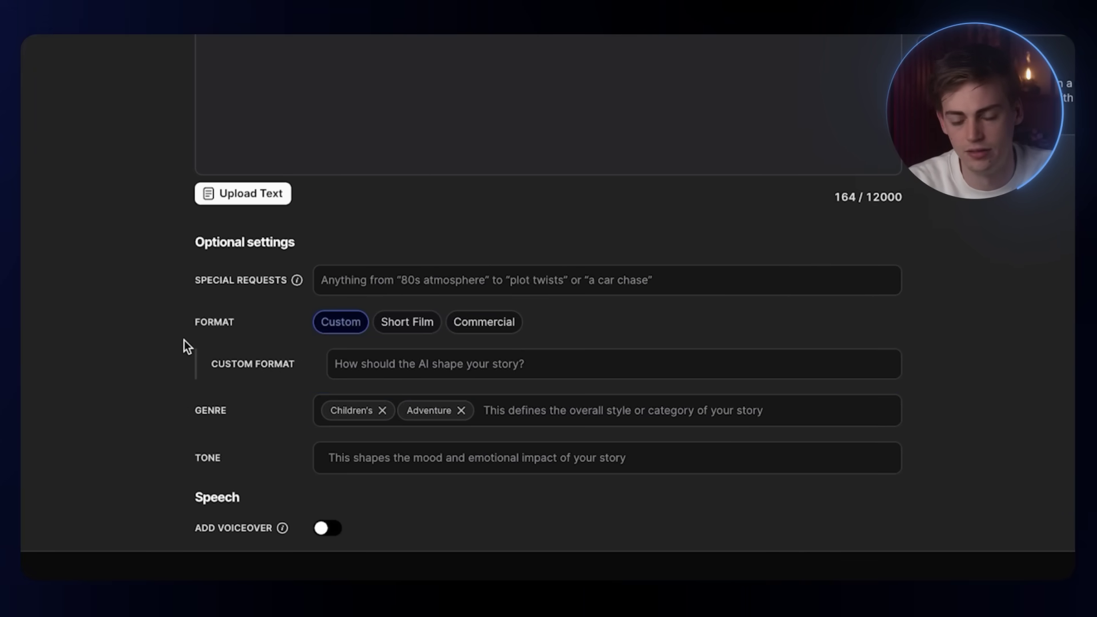
Step: Set the tone to Suspenseful and generate the storyline
{"action": "left_click", "coordinate": [409, 465]}
{"action": "left_click", "coordinate": [646, 512]}
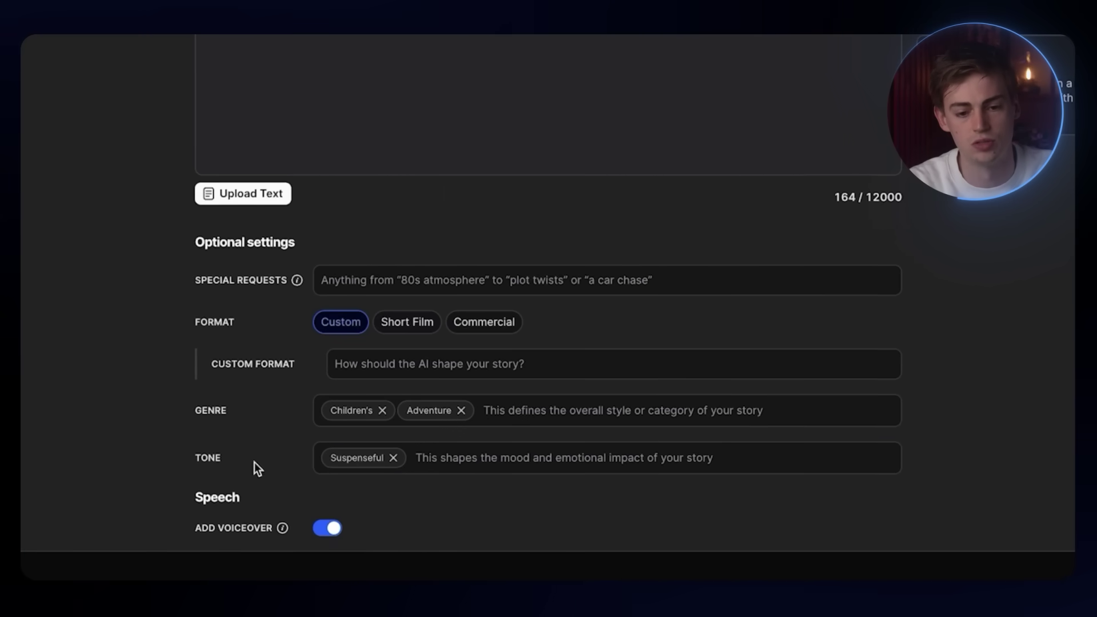
{"action": "left_click", "coordinate": [1019, 562]}
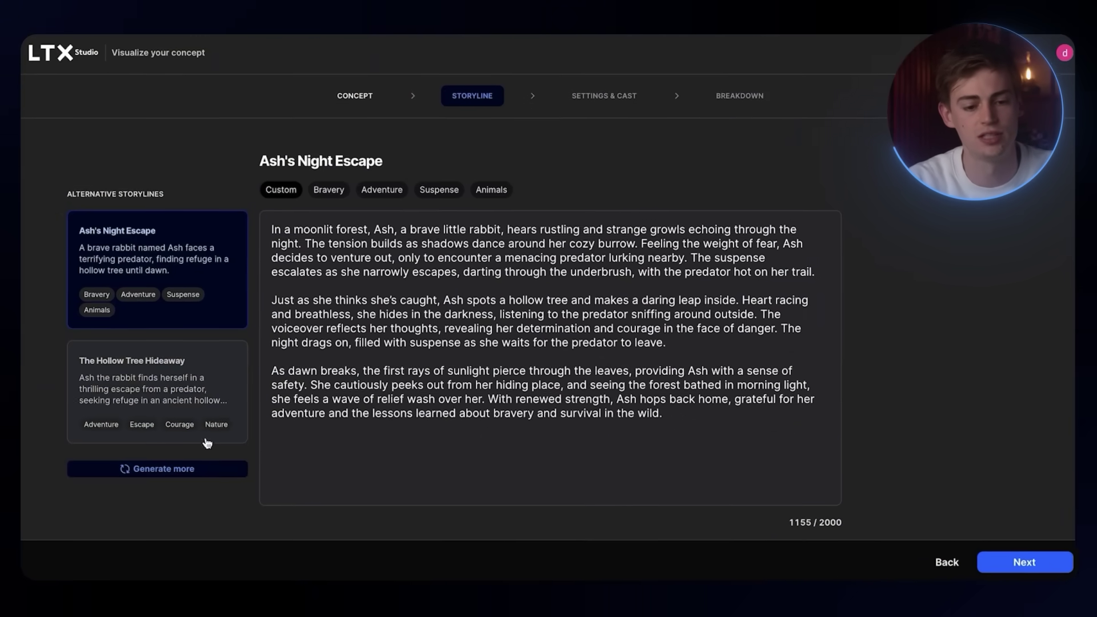
Step: Generate extra storyline alternatives, choose 'Ash's Night Escape', and continue to Settings & Cast
{"action": "left_click", "coordinate": [161, 468]}
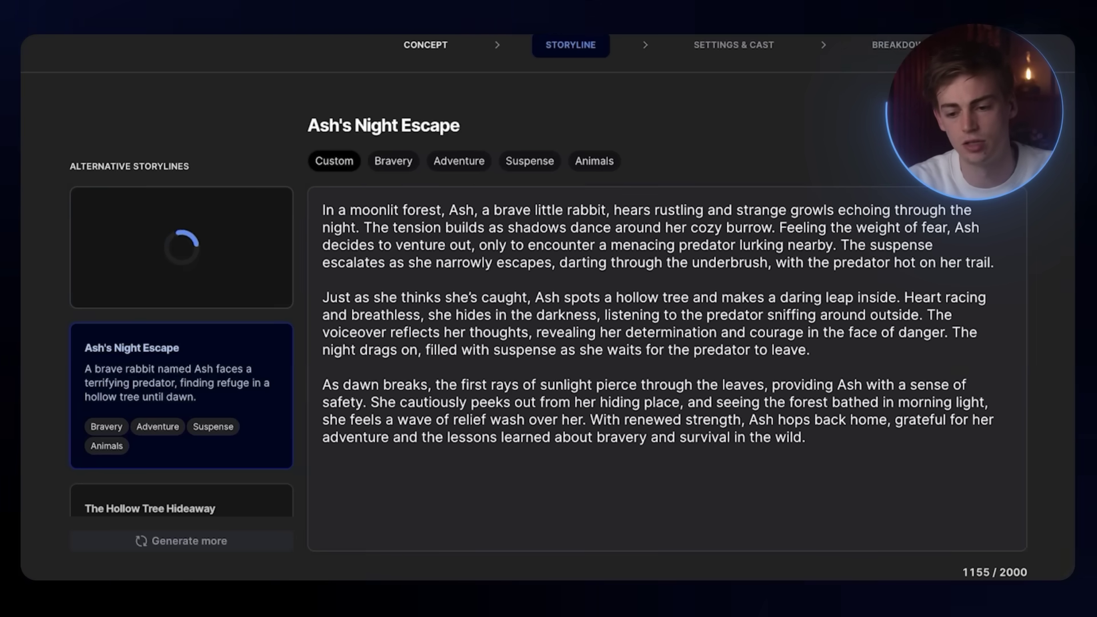
{"action": "scroll", "coordinate": [196, 422], "scroll_direction": "down", "scroll_amount": 1}
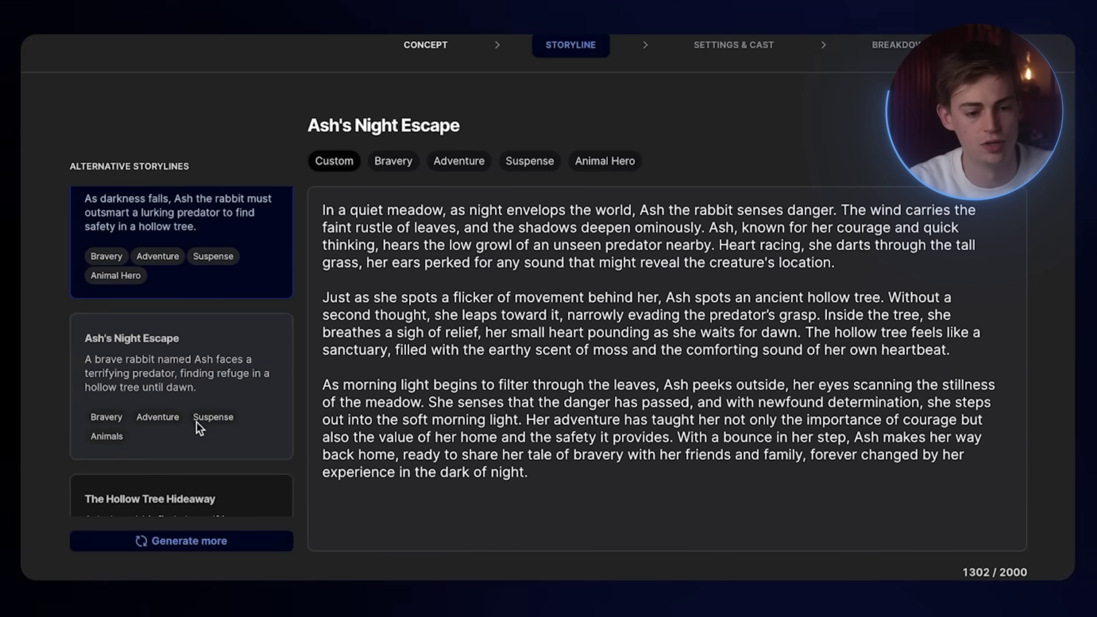
{"action": "left_click", "coordinate": [196, 371]}
{"action": "left_click", "coordinate": [1015, 561]}
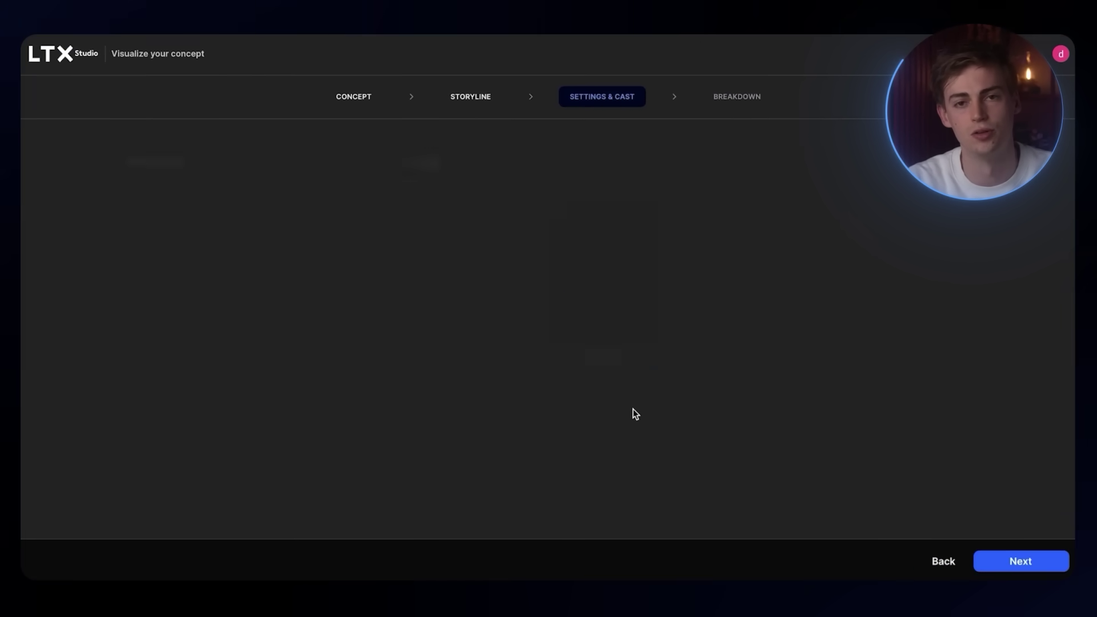
Step: Rename the project to 'The brave little rabit' and set the video style to 3D Cartoon
{"action": "left_click_drag", "start_coordinate": [220, 220], "coordinate": [56, 193]}
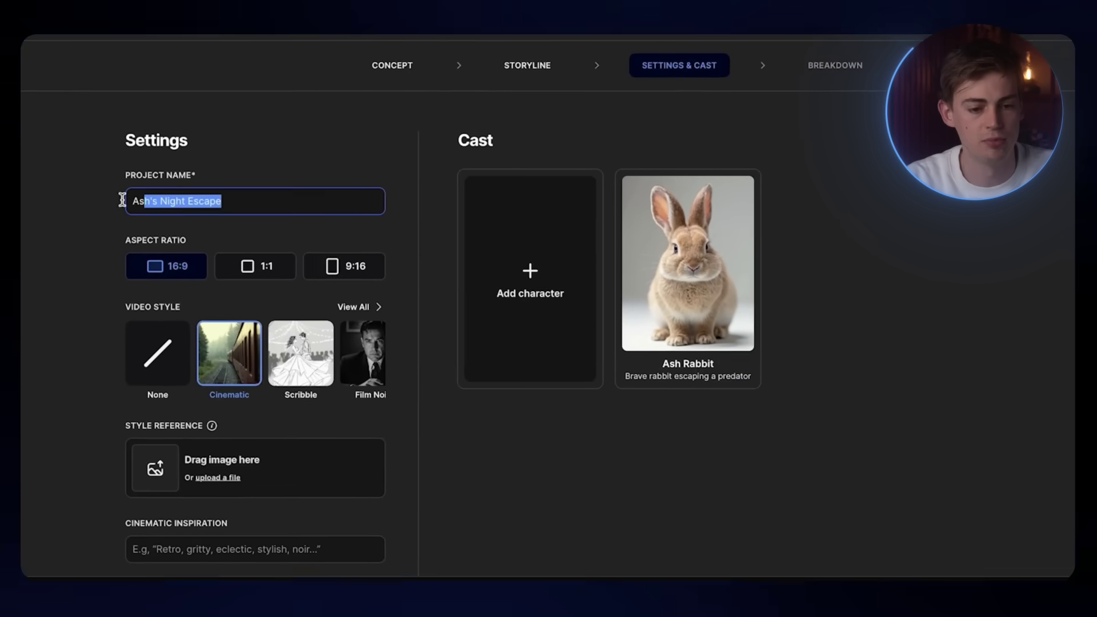
{"action": "type", "text": "The brave little rabit"}
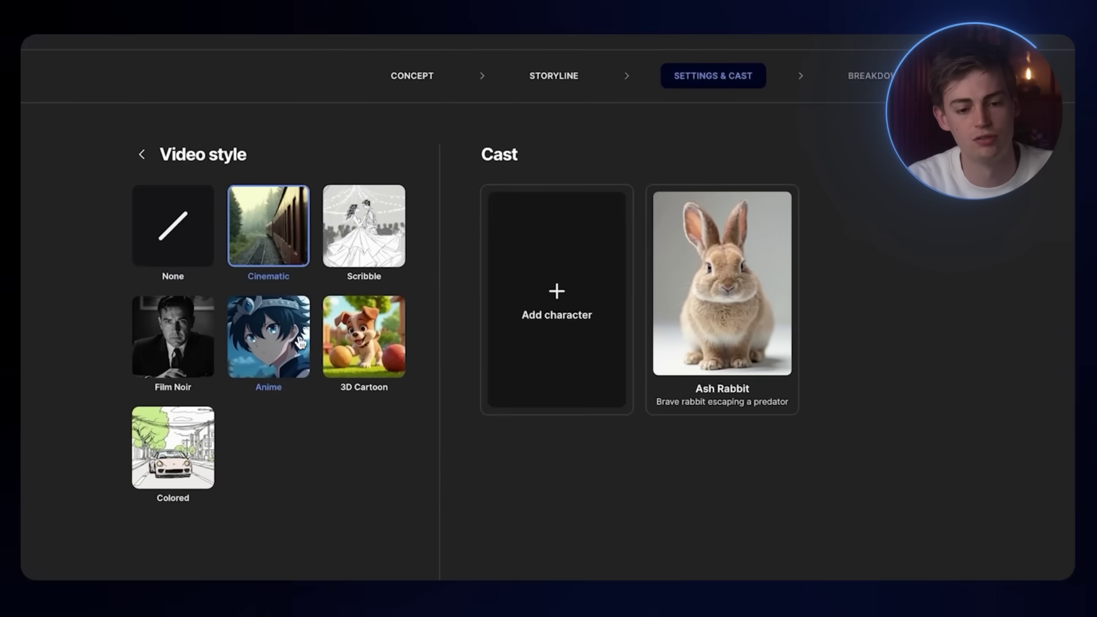
{"action": "left_click", "coordinate": [377, 343]}
{"action": "mouse_move", "coordinate": [717, 342]}
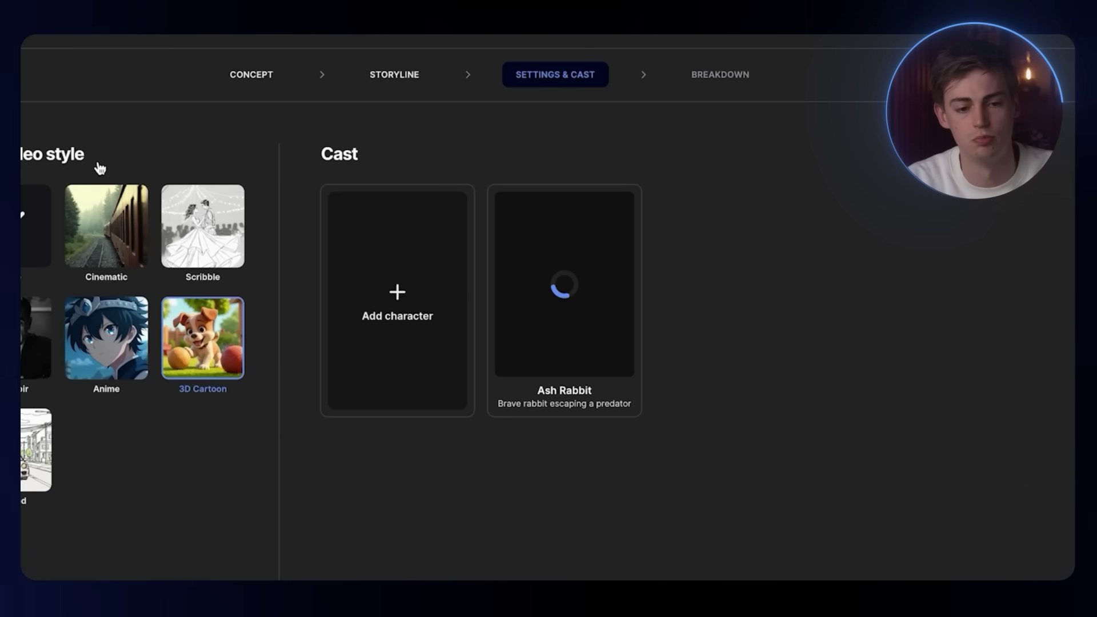
{"action": "left_click", "coordinate": [22, 153]}
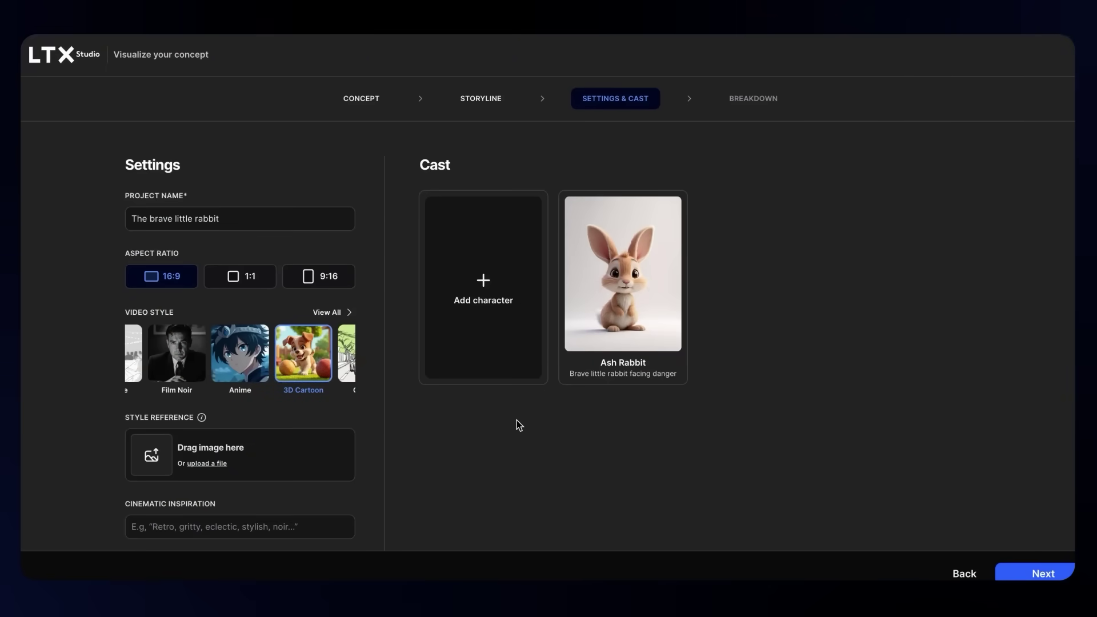
Step: Start adding a new cast character based on a newly trained actor
{"action": "left_click", "coordinate": [489, 286]}
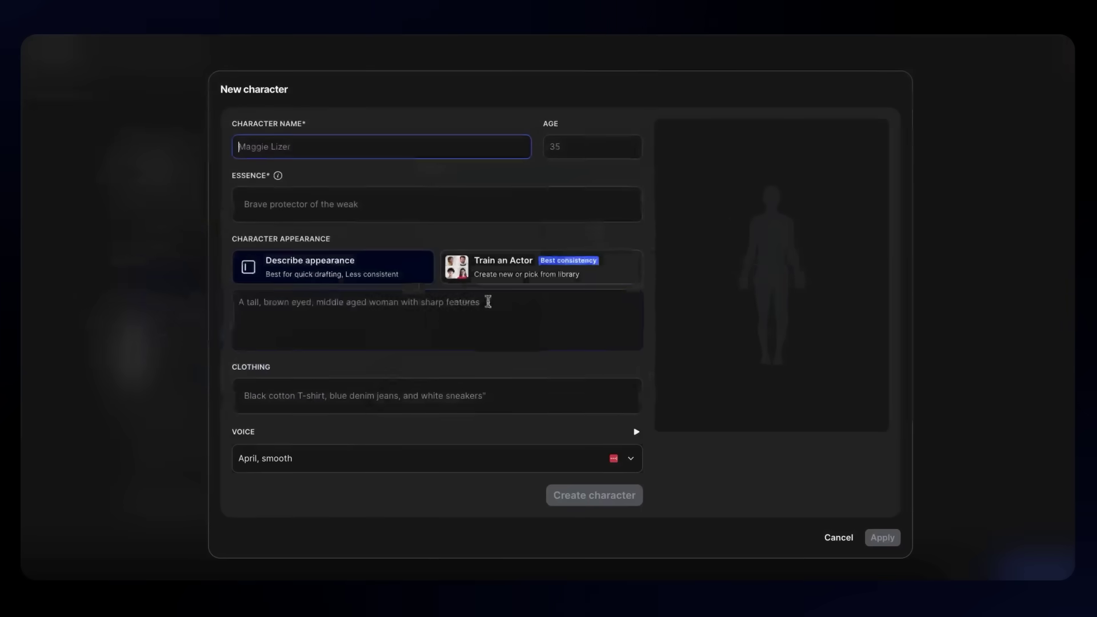
{"action": "left_click", "coordinate": [497, 269]}
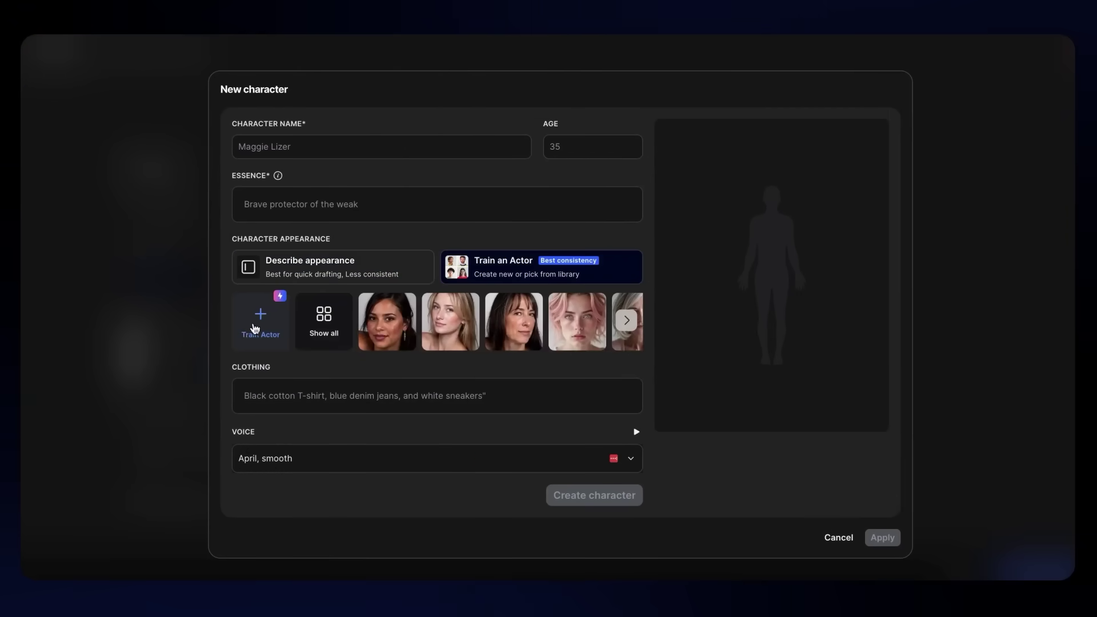
{"action": "left_click", "coordinate": [251, 327]}
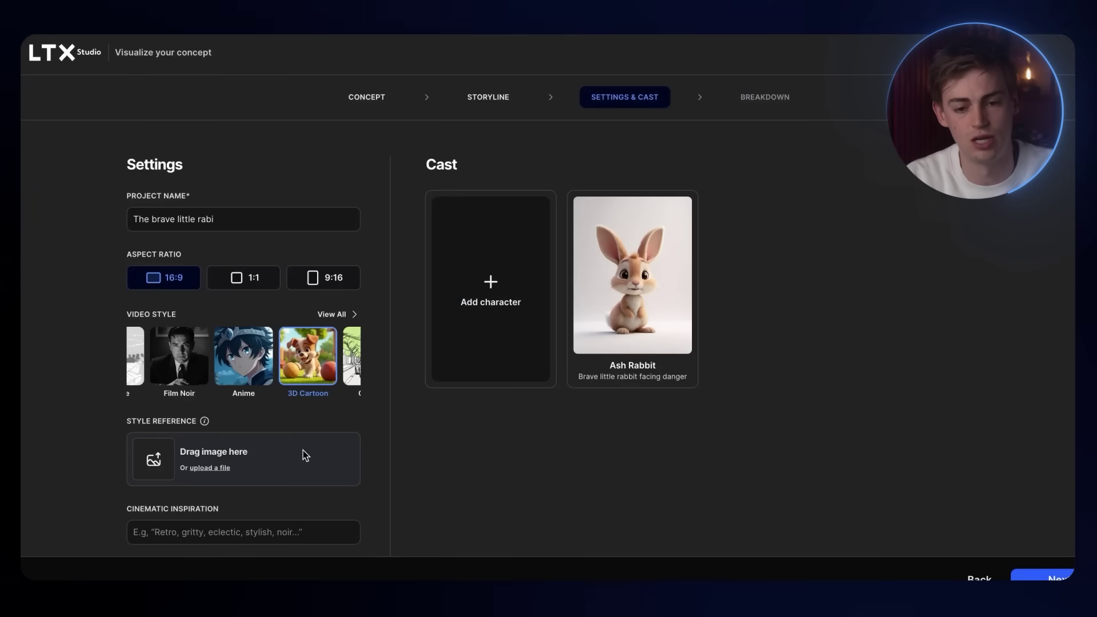
Step: Load Image Reference.jpeg from Downloads as the style reference image
{"action": "left_click", "coordinate": [305, 455]}
{"action": "left_click", "coordinate": [408, 297]}
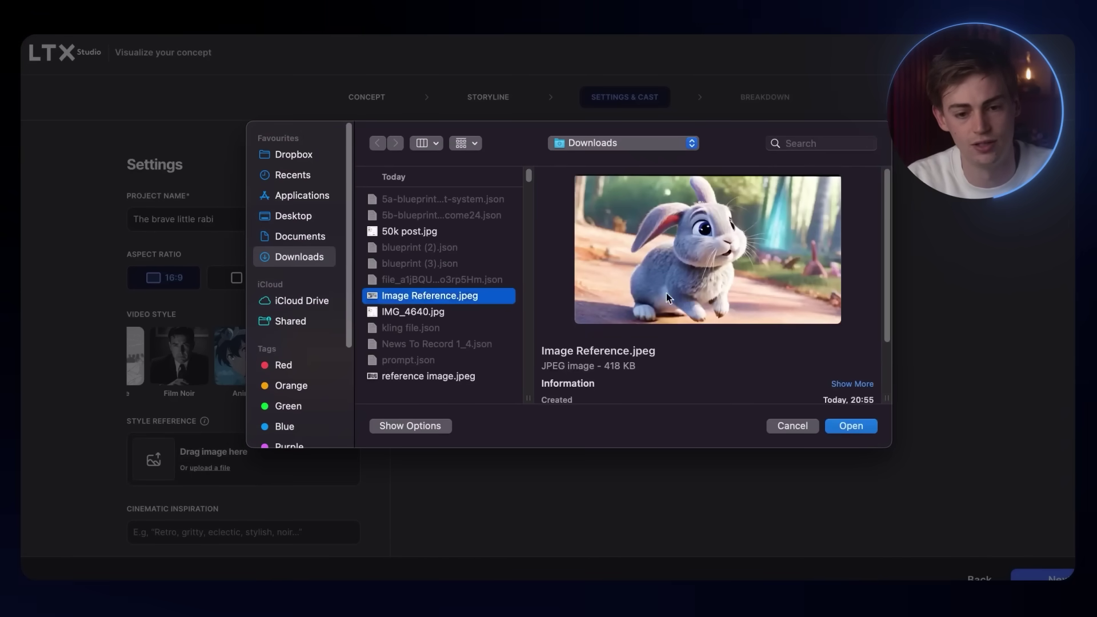
{"action": "left_click", "coordinate": [850, 426]}
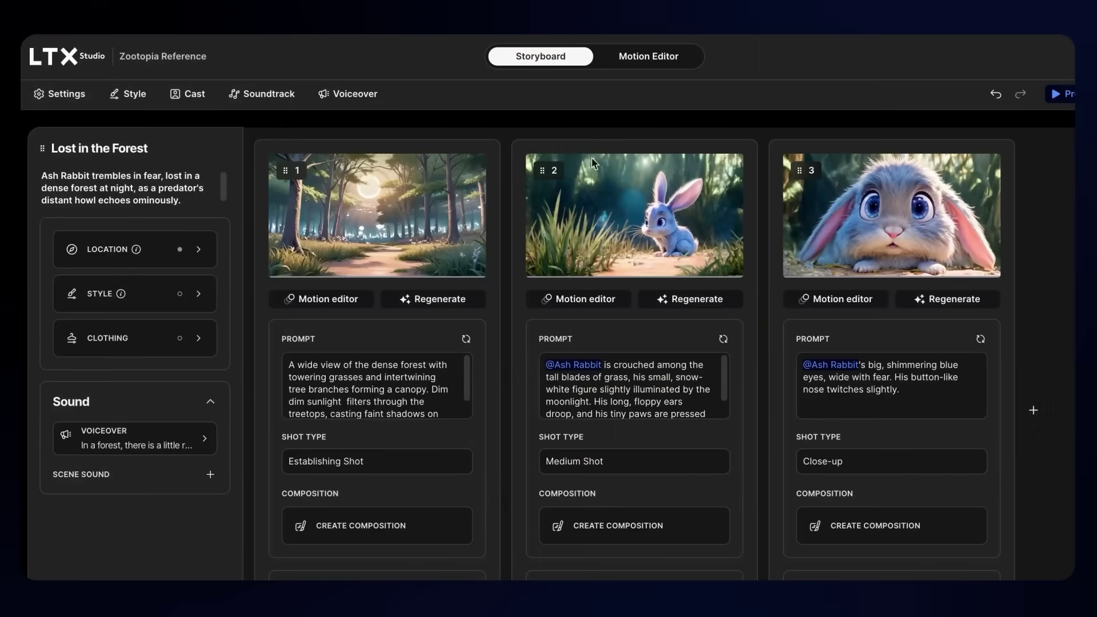
Step: Scroll down through the rabbit storyboard scenes and back up to the top
{"action": "scroll", "coordinate": [788, 399], "scroll_direction": "down", "scroll_amount": 15}
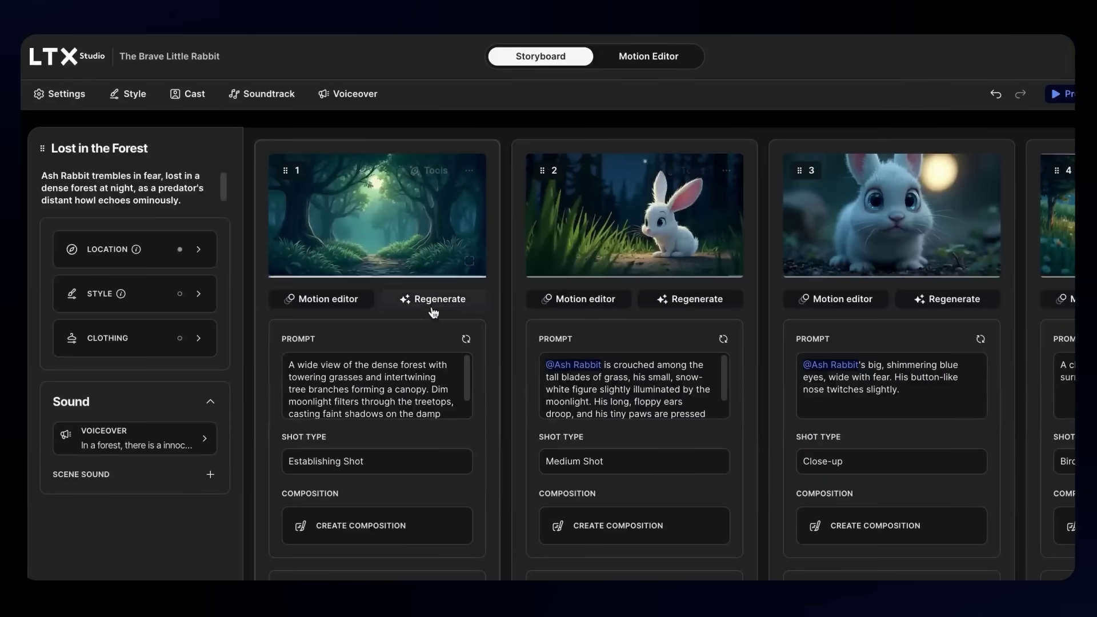
{"action": "scroll", "coordinate": [371, 189], "scroll_direction": "down", "scroll_amount": 3}
{"action": "scroll", "coordinate": [635, 280], "scroll_direction": "down", "scroll_amount": 11}
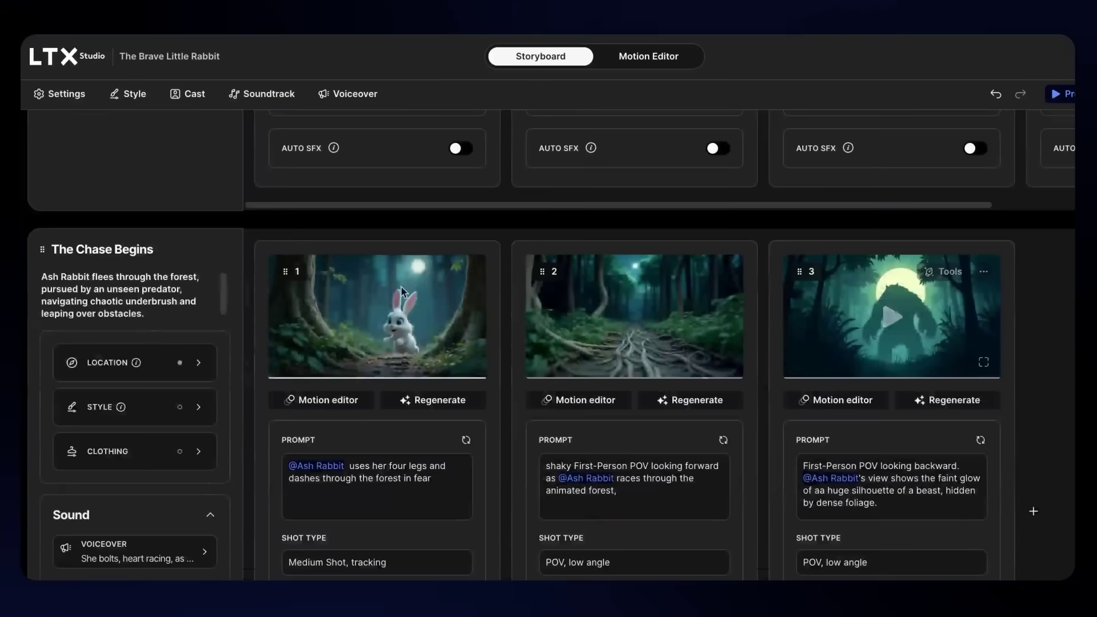
{"action": "scroll", "coordinate": [793, 341], "scroll_direction": "up", "scroll_amount": 1}
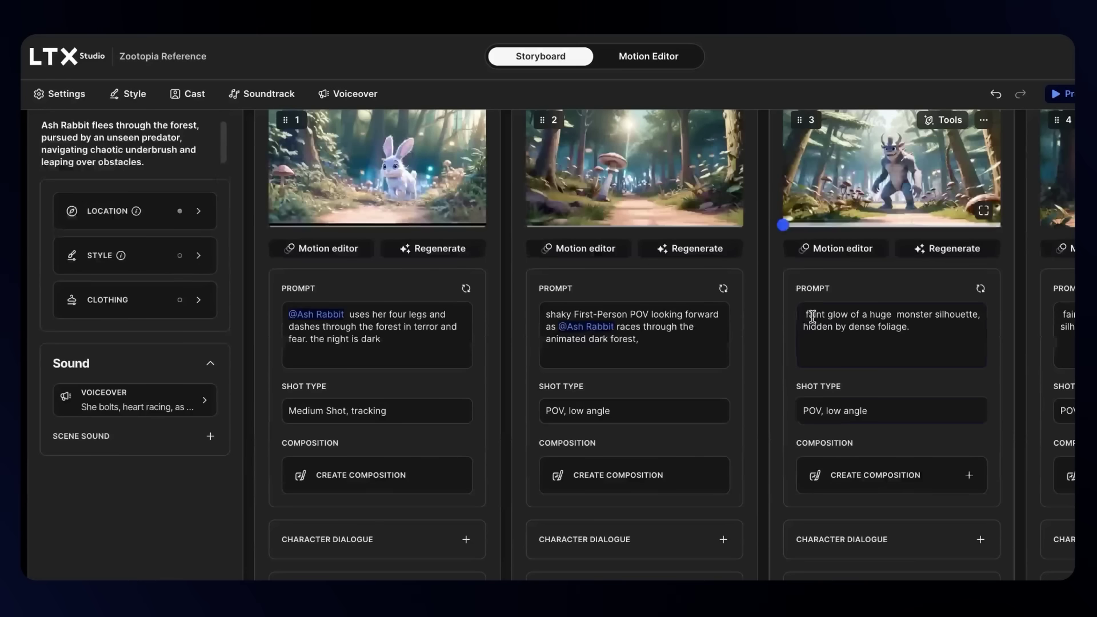
{"action": "scroll", "coordinate": [868, 325], "scroll_direction": "up", "scroll_amount": 4}
{"action": "scroll", "coordinate": [684, 493], "scroll_direction": "up", "scroll_amount": 7}
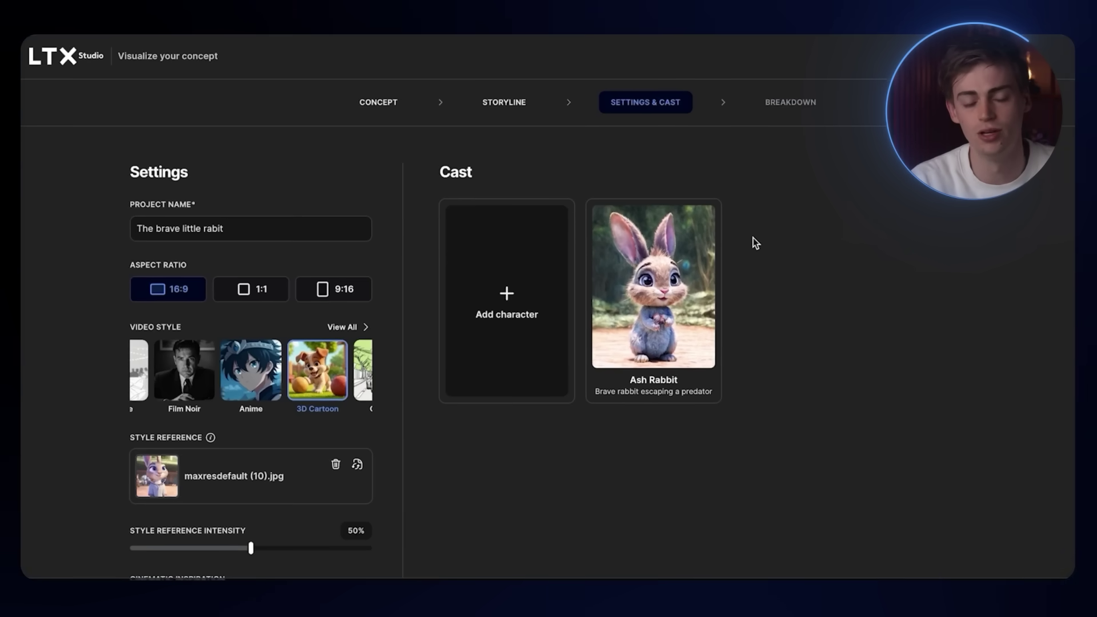
Step: Delete the style reference image and open Ash Rabbit's Edit character dialog
{"action": "scroll", "coordinate": [223, 385], "scroll_direction": "down", "scroll_amount": 3}
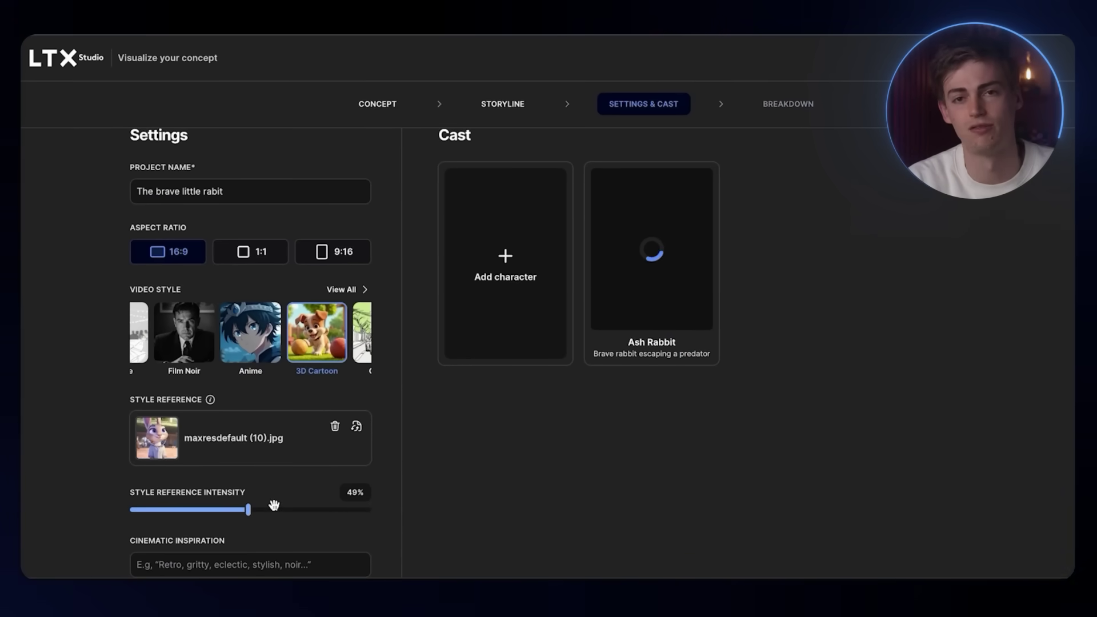
{"action": "left_click", "coordinate": [335, 427]}
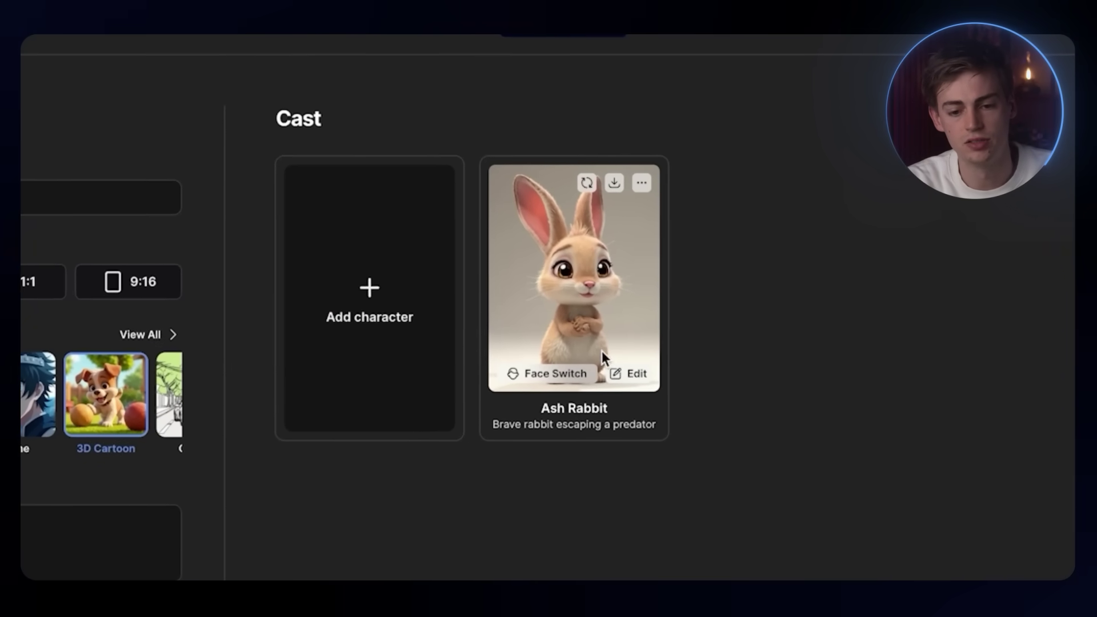
{"action": "left_click", "coordinate": [636, 376]}
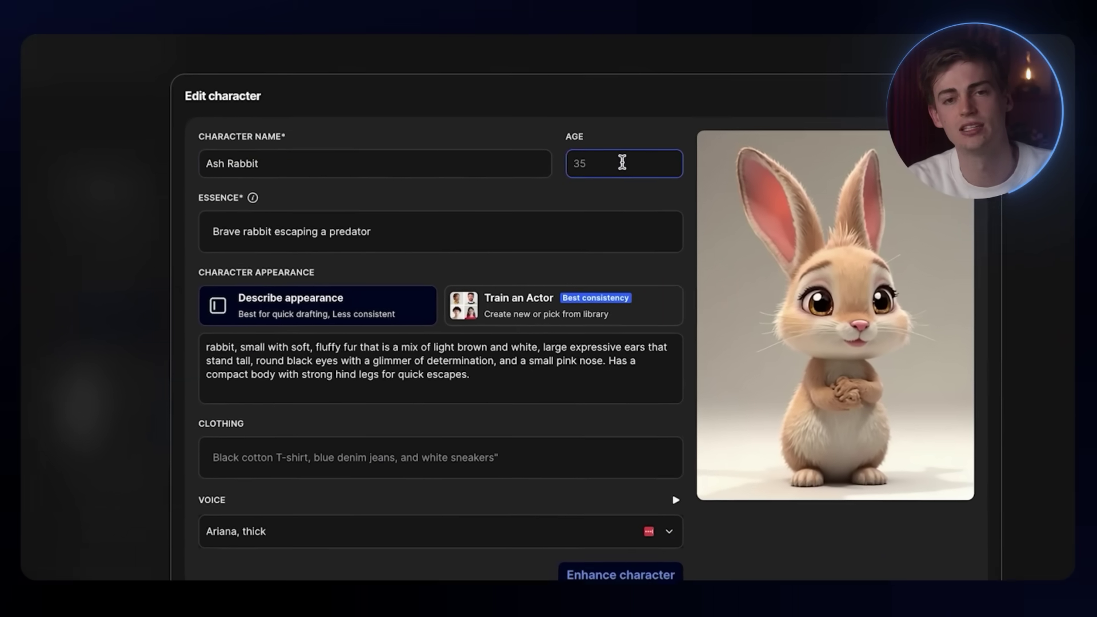
Step: Set Ash Rabbit's age to 23 and replace the appearance with a white-fur description
{"action": "left_click", "coordinate": [617, 155]}
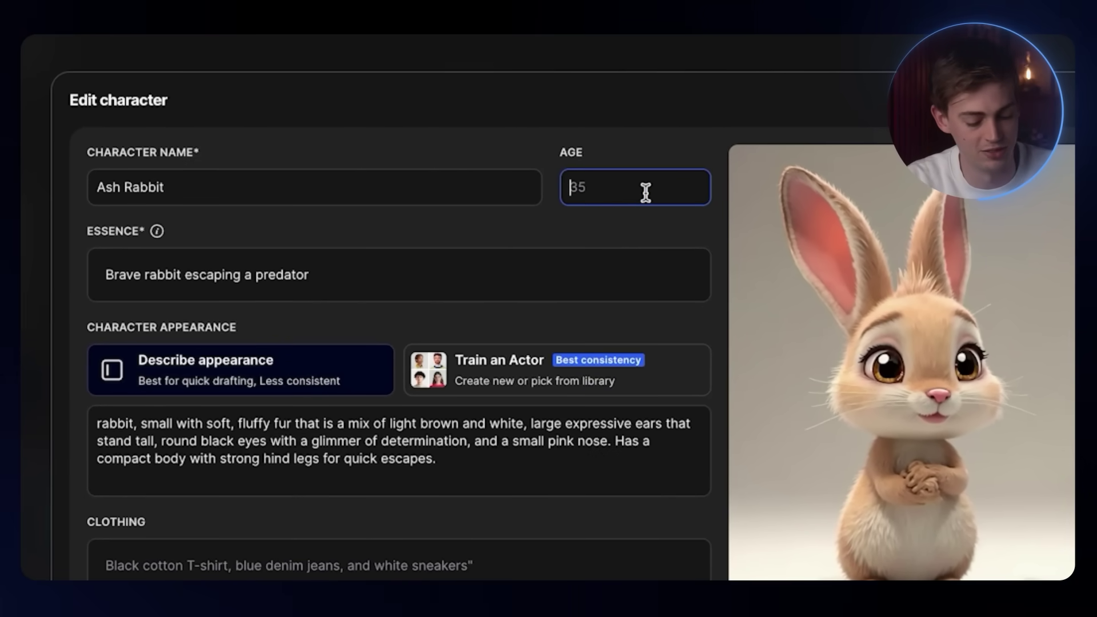
{"action": "type", "text": "23"}
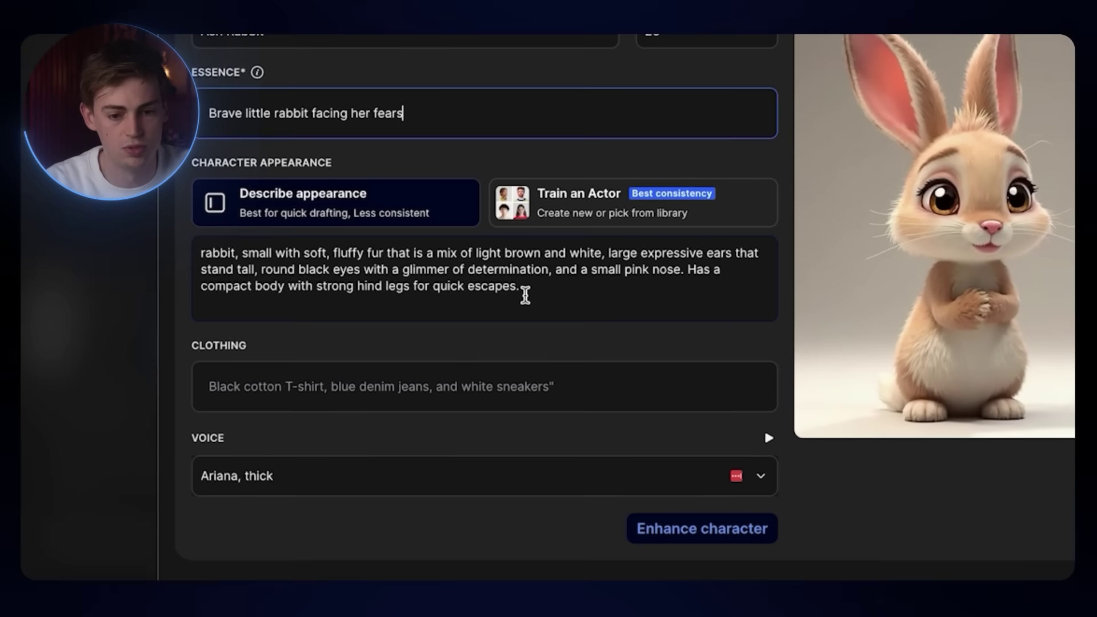
{"action": "left_click_drag", "start_coordinate": [517, 438], "coordinate": [178, 421]}
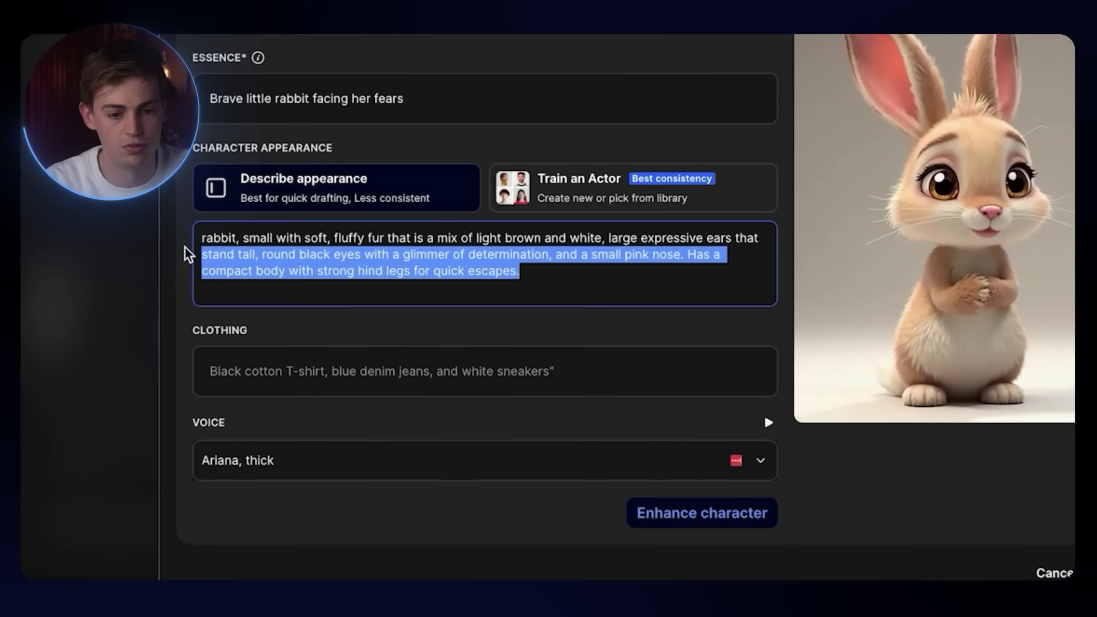
{"action": "left_click_drag", "start_coordinate": [189, 254], "coordinate": [176, 233]}
{"action": "type", "text": "rabbit, small with soft, fluffy white fur, large expressive ears with pink insides, round black eyes, and a tiny pink nose. Short, bushy tail and slender legs built for quick movement."}
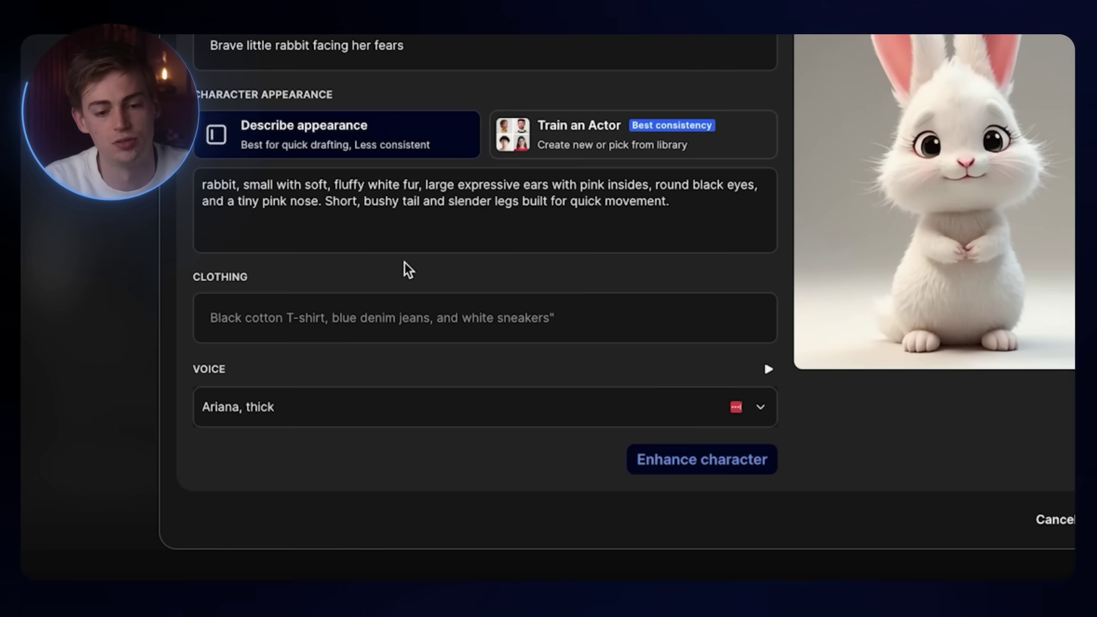
Step: Give Ash Rabbit the Donna (Narrative) voice, enhance the character, and save it
{"action": "left_click", "coordinate": [359, 414]}
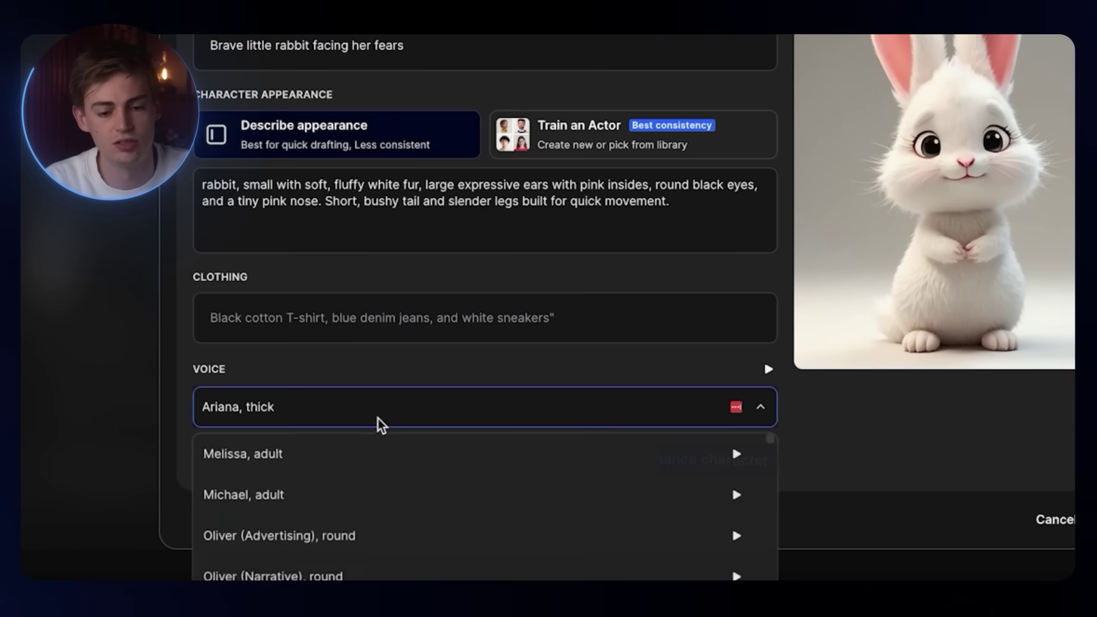
{"action": "scroll", "coordinate": [343, 543], "scroll_direction": "up", "scroll_amount": 3}
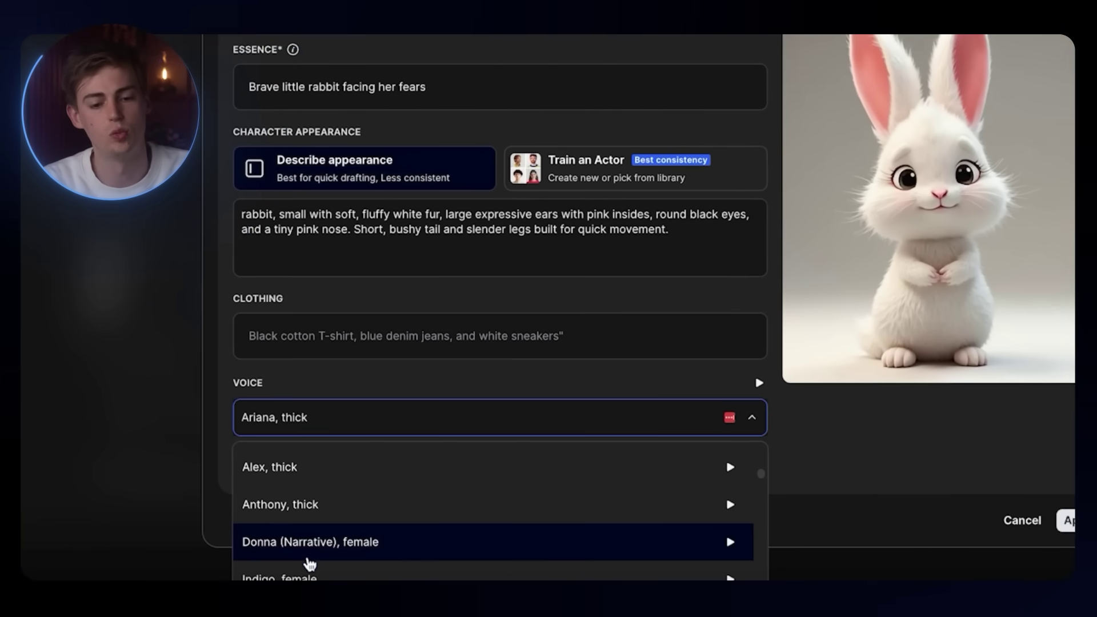
{"action": "left_click", "coordinate": [352, 541]}
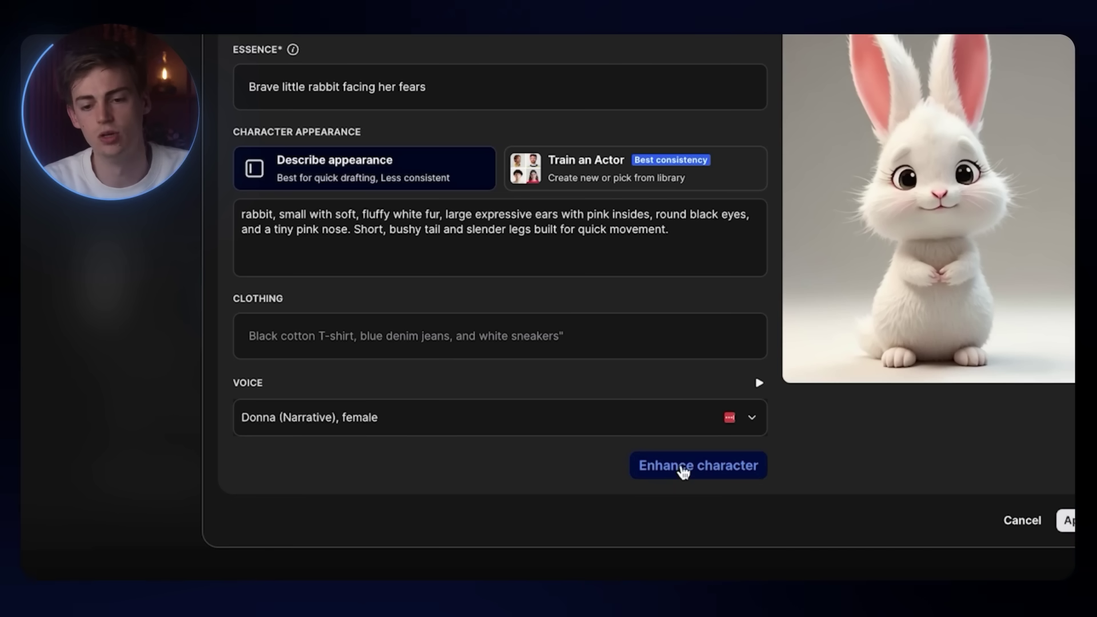
{"action": "left_click", "coordinate": [684, 473]}
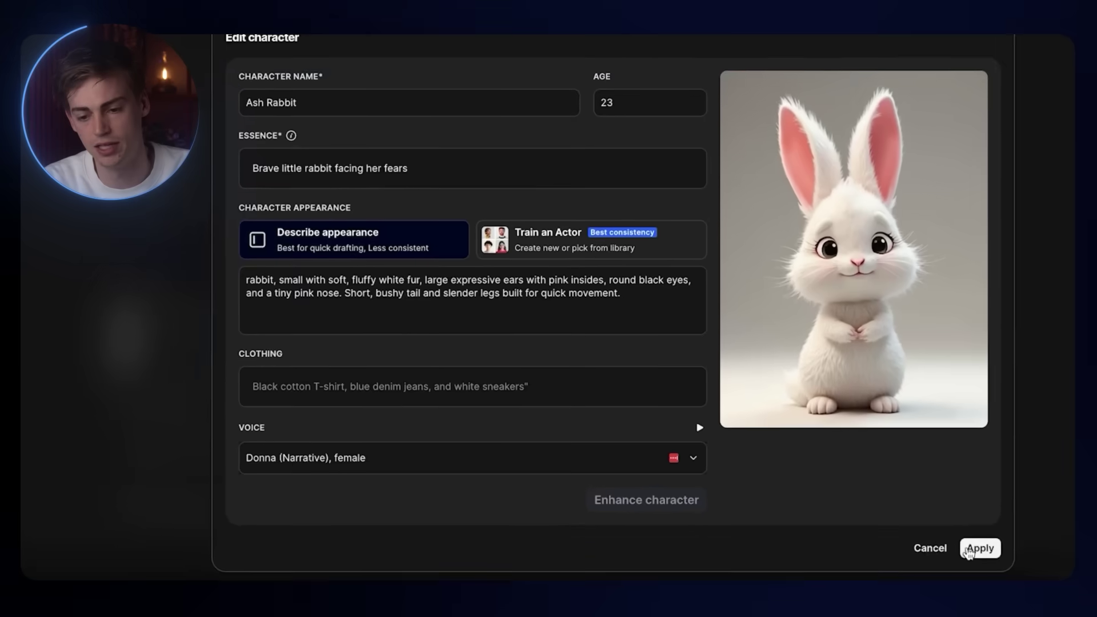
{"action": "left_click", "coordinate": [1065, 520]}
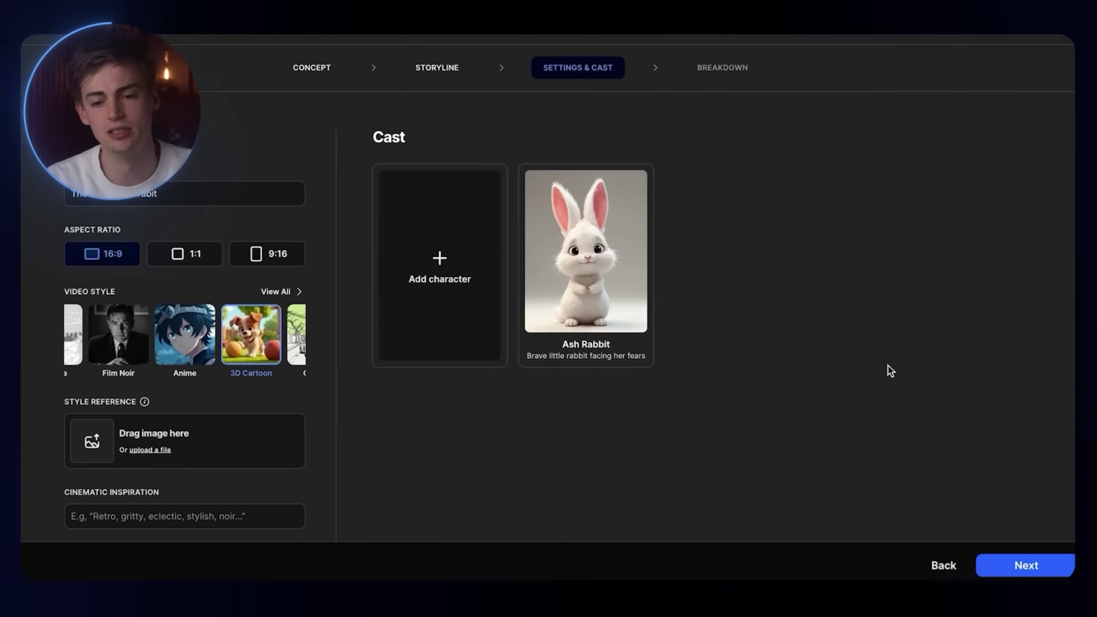
Step: Advance to the Breakdown step and review the synopsis and Scenes 1–3
{"action": "left_click", "coordinate": [1007, 562]}
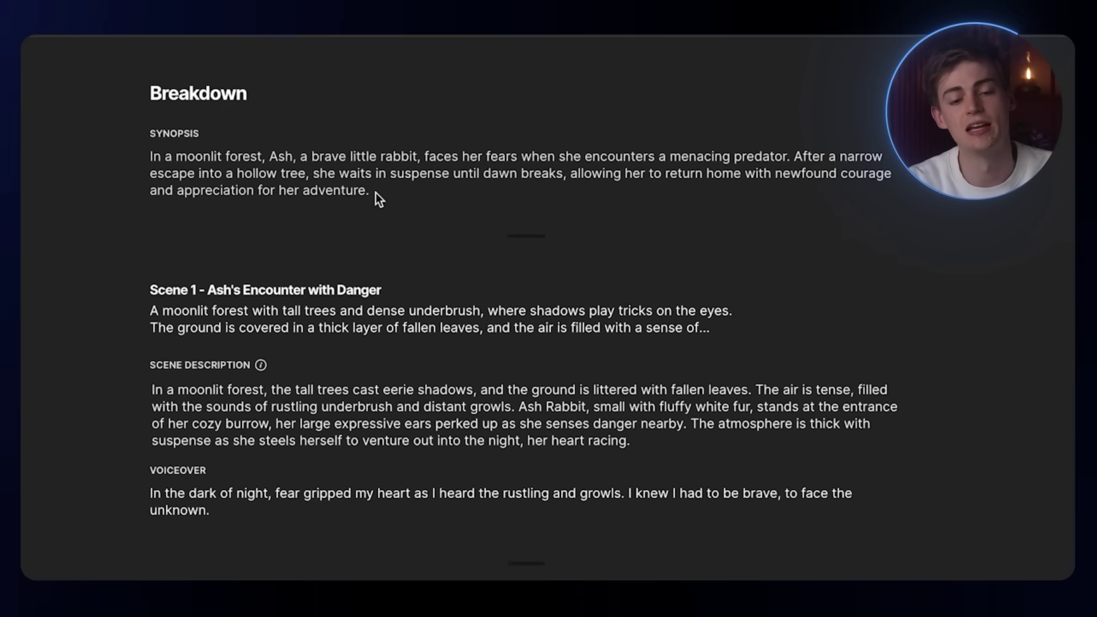
{"action": "scroll", "coordinate": [276, 196], "scroll_direction": "down", "scroll_amount": 8}
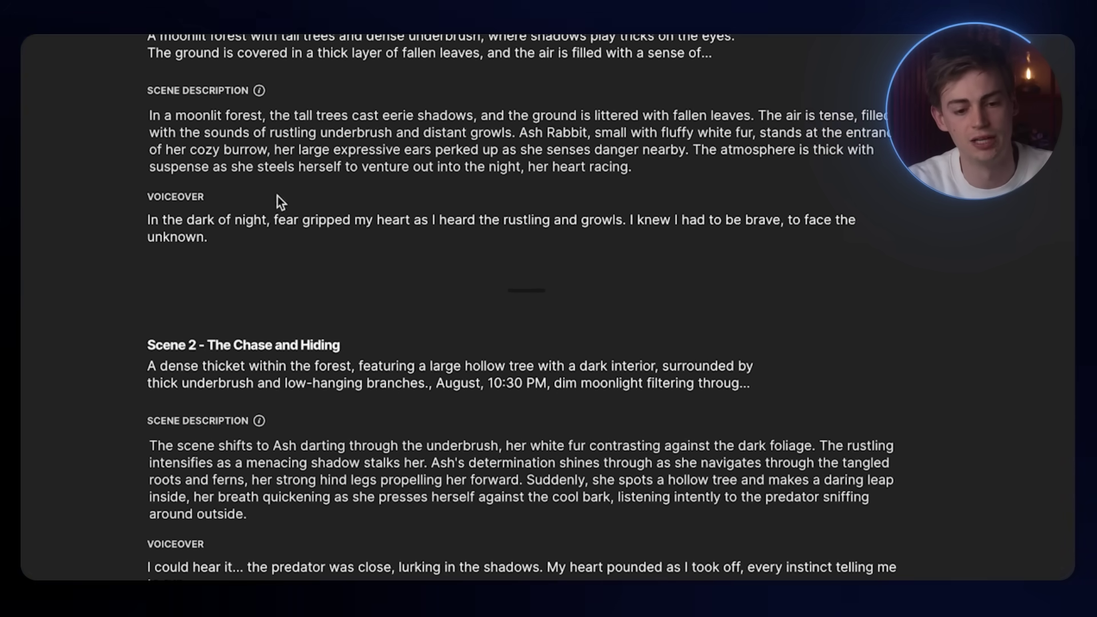
{"action": "scroll", "coordinate": [302, 314], "scroll_direction": "down", "scroll_amount": 1}
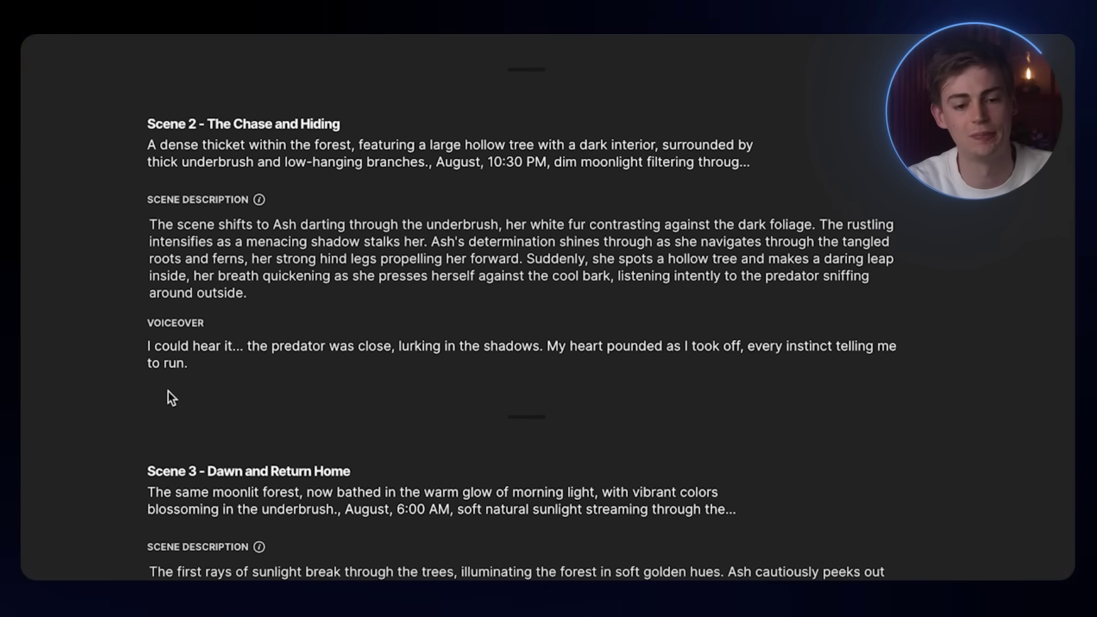
{"action": "scroll", "coordinate": [345, 313], "scroll_direction": "down", "scroll_amount": 5}
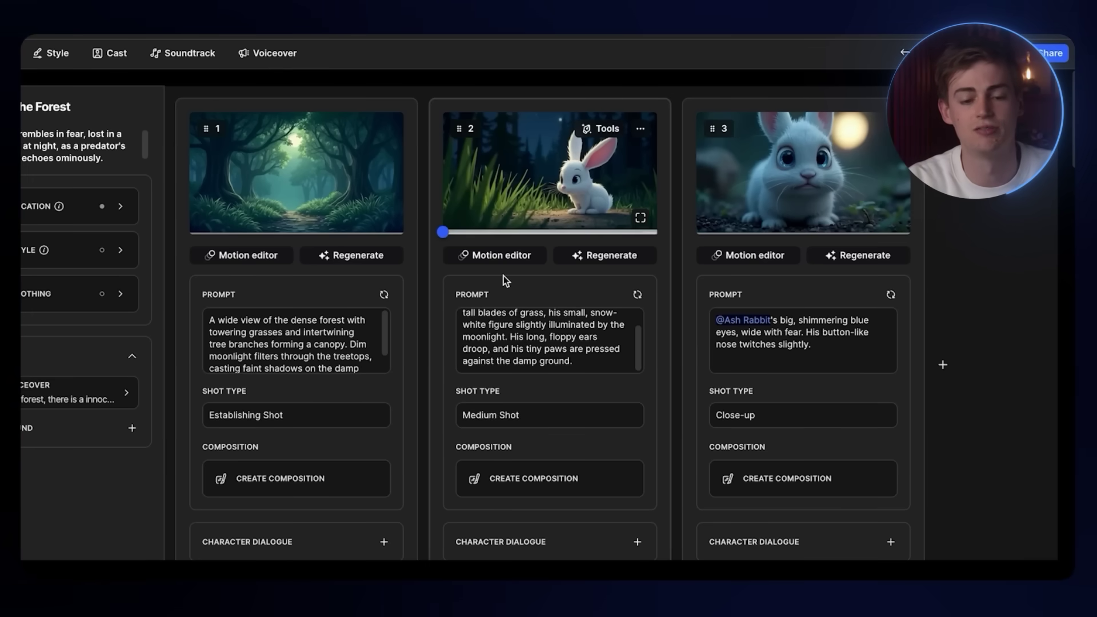
Step: Scroll through the storyboard's shot cards and back up to the first scene
{"action": "scroll", "coordinate": [502, 275], "scroll_direction": "down", "scroll_amount": 9}
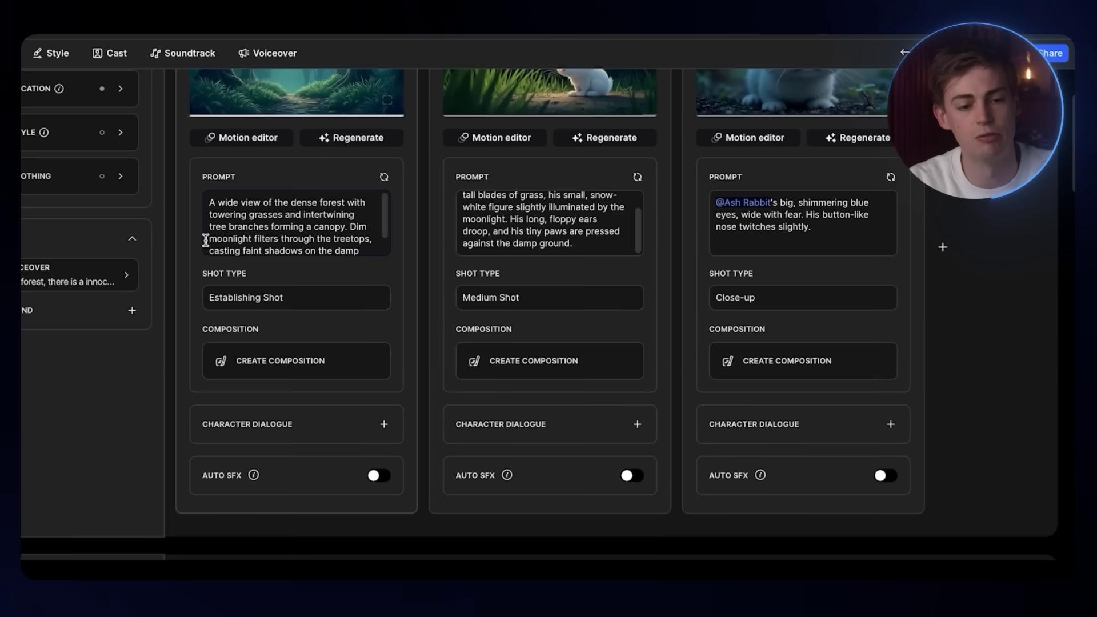
{"action": "scroll", "coordinate": [531, 323], "scroll_direction": "down", "scroll_amount": 4}
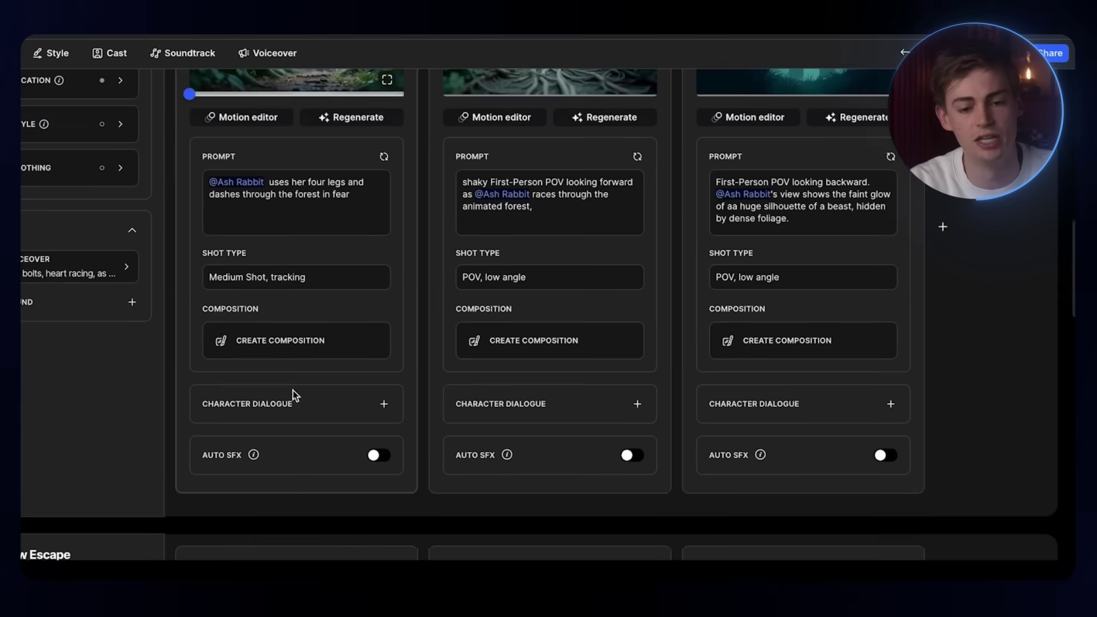
{"action": "scroll", "coordinate": [484, 349], "scroll_direction": "up", "scroll_amount": 5}
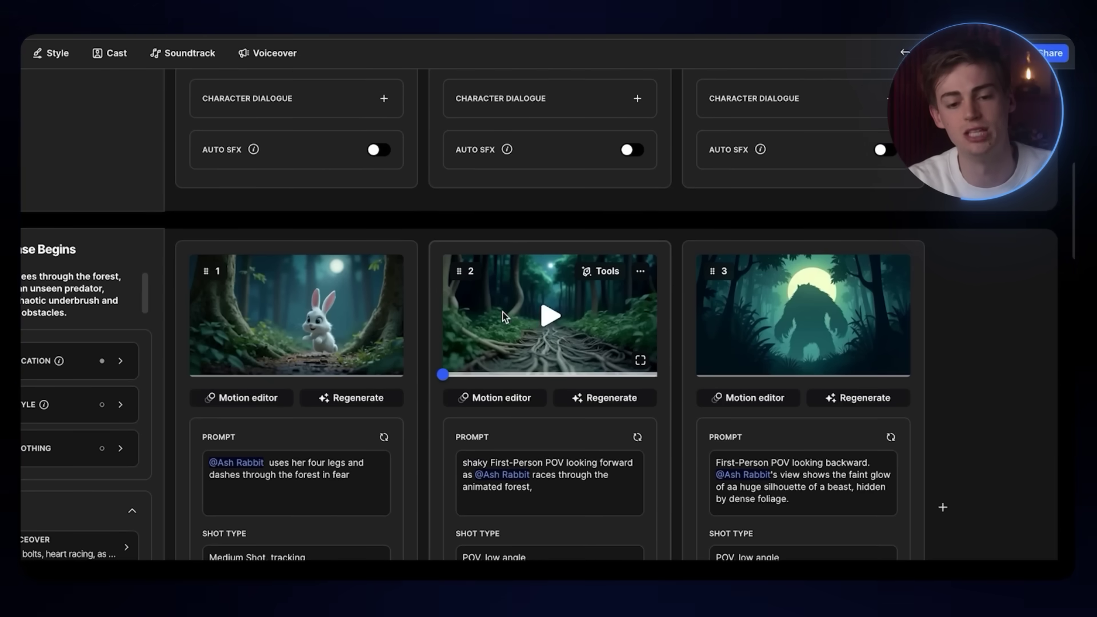
{"action": "scroll", "coordinate": [443, 294], "scroll_direction": "up", "scroll_amount": 8}
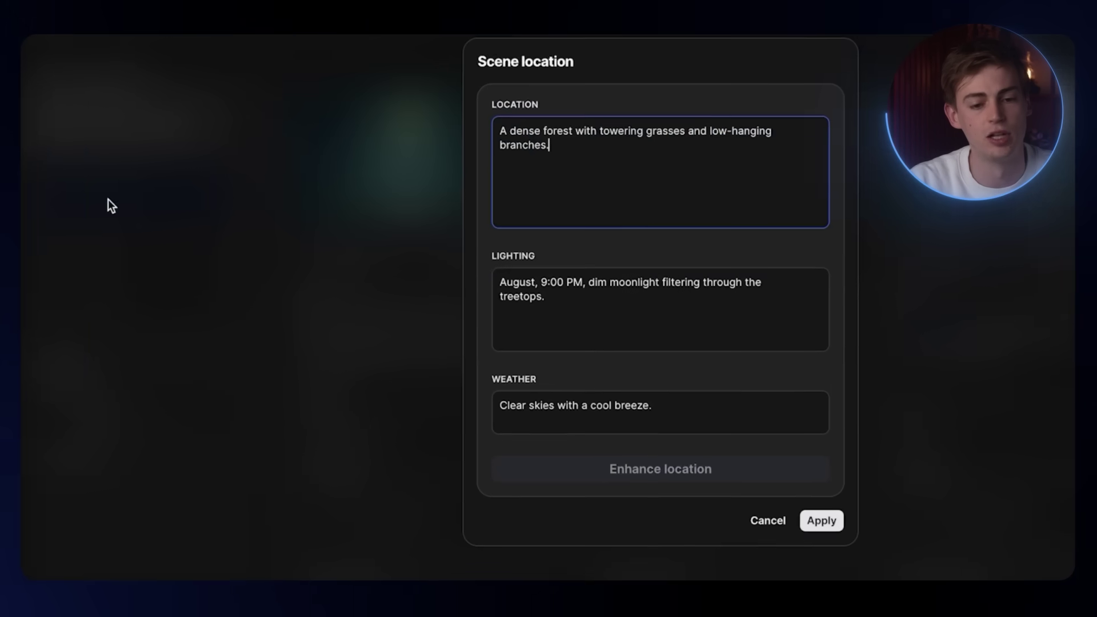
{"action": "left_click_drag", "start_coordinate": [479, 192], "coordinate": [369, 143]}
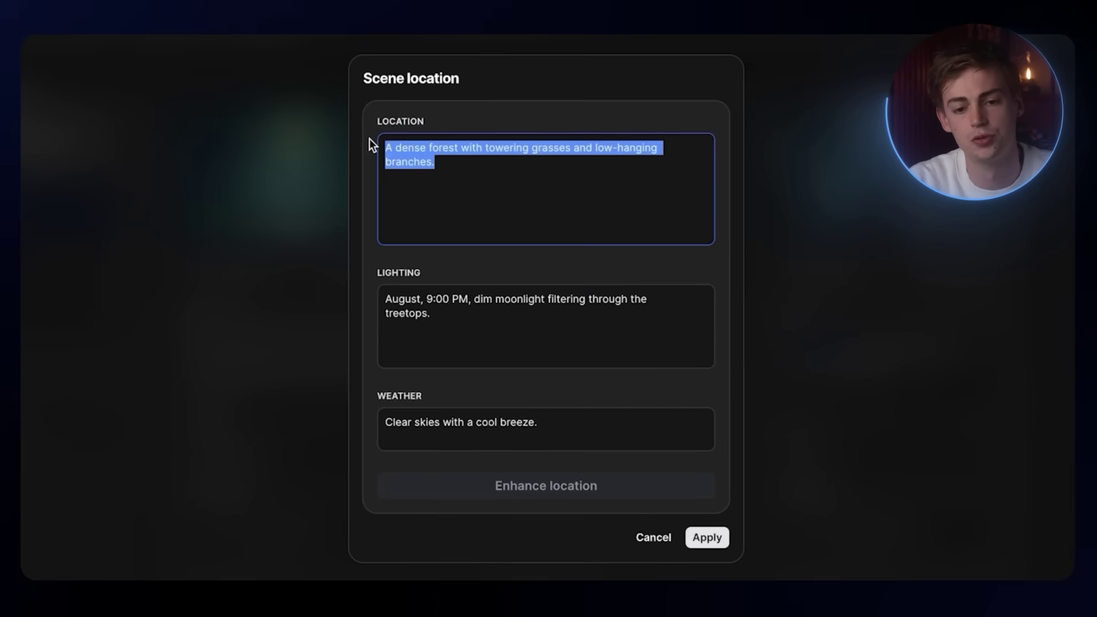
{"action": "left_click", "coordinate": [495, 204]}
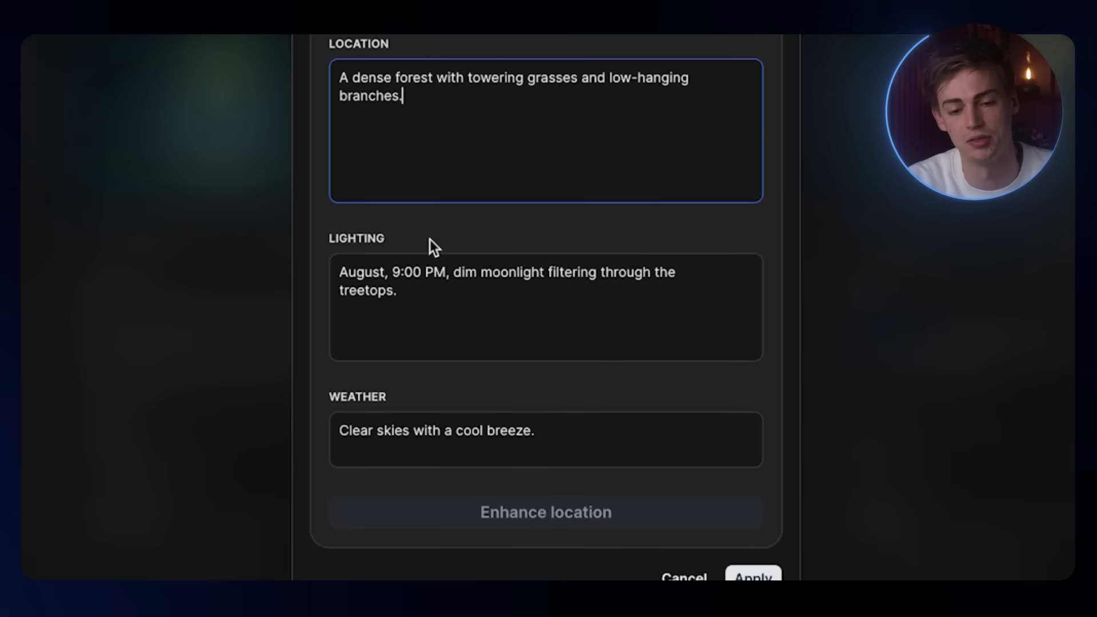
{"action": "left_click", "coordinate": [423, 283]}
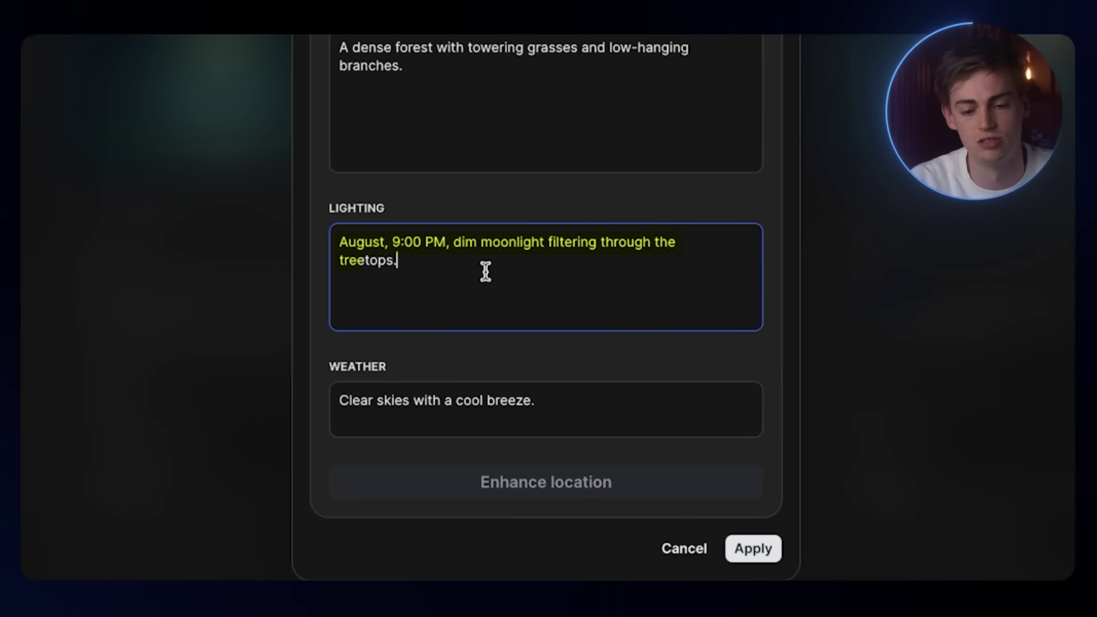
{"action": "scroll", "coordinate": [457, 382], "scroll_direction": "down", "scroll_amount": 2}
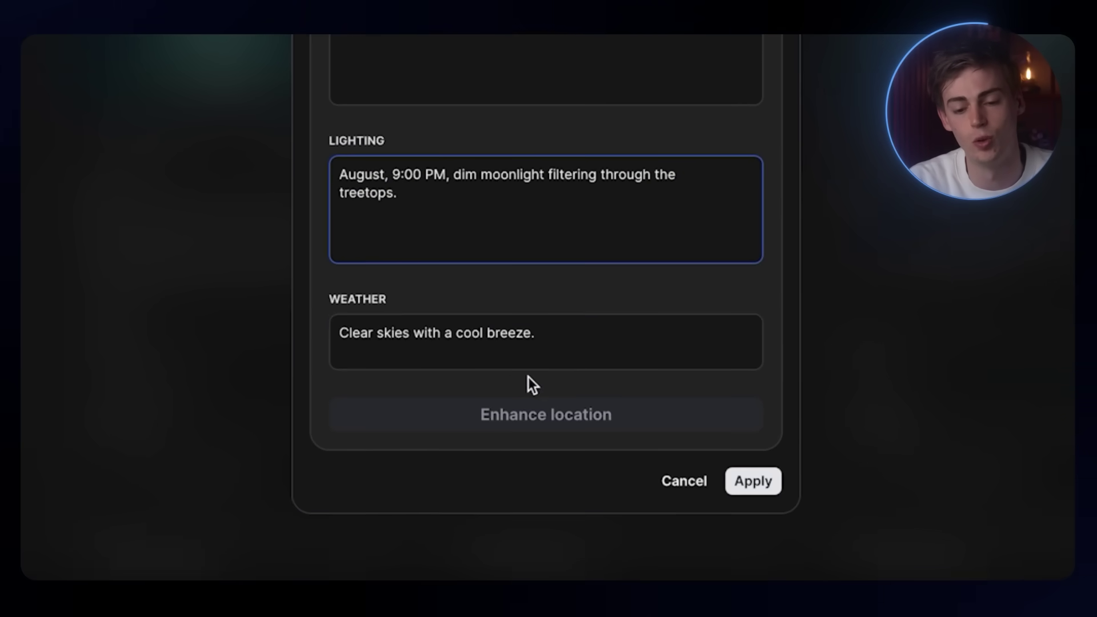
{"action": "left_click", "coordinate": [686, 463]}
{"action": "left_click", "coordinate": [146, 270]}
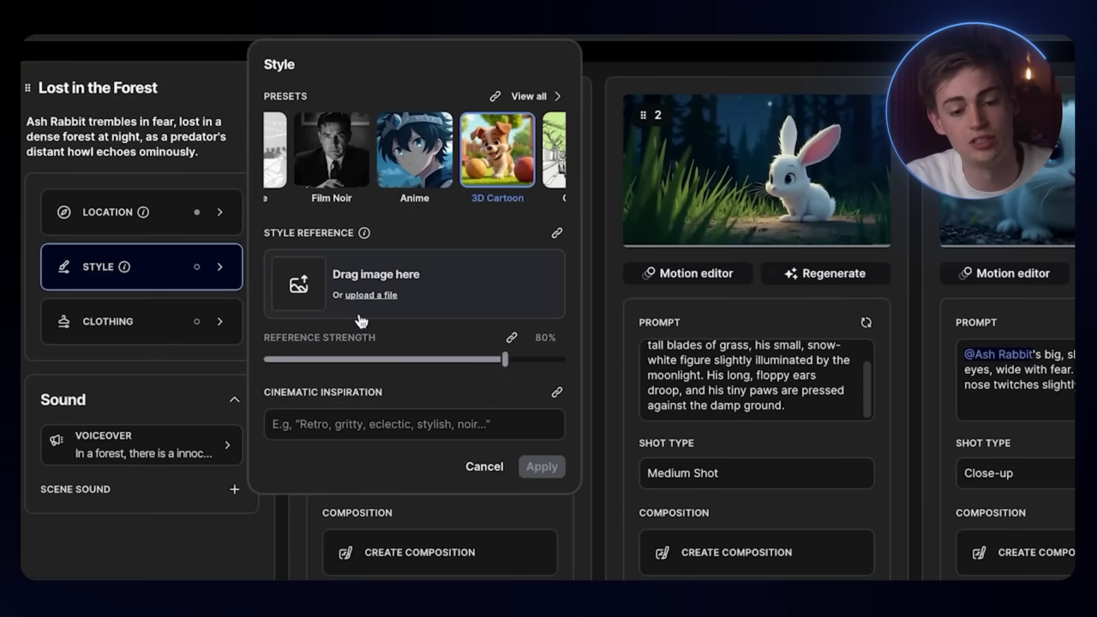
{"action": "left_click", "coordinate": [143, 332]}
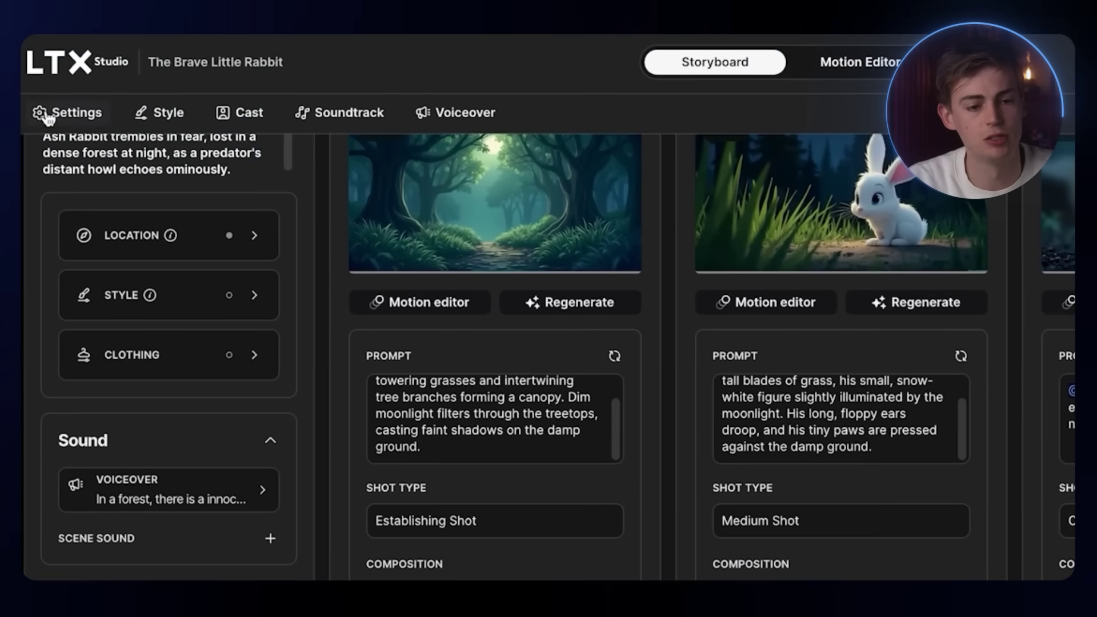
{"action": "left_click", "coordinate": [63, 114]}
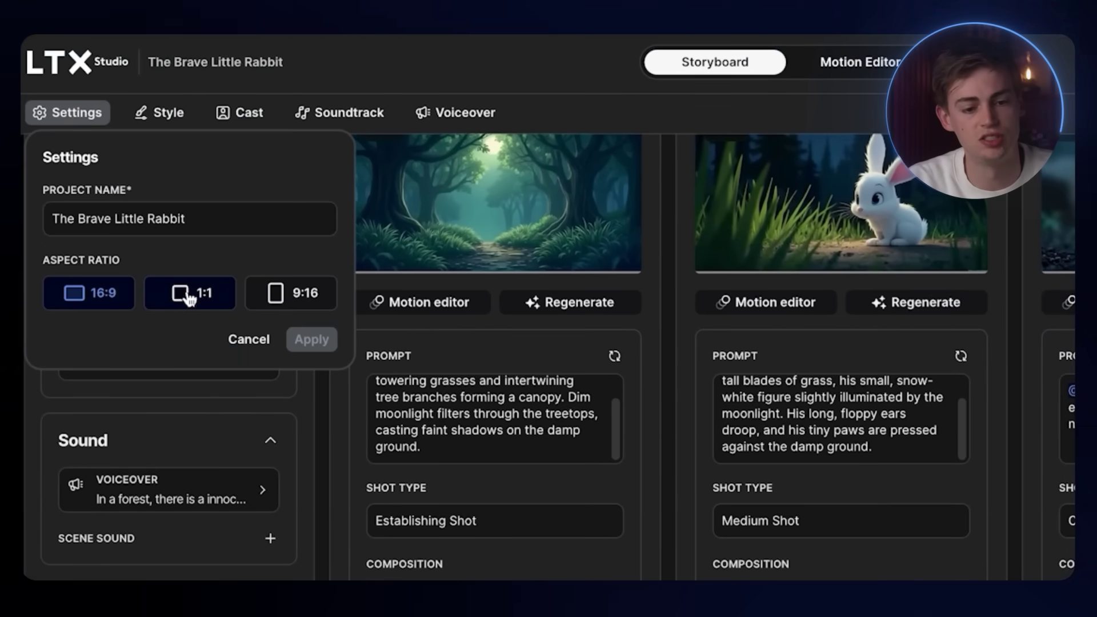
{"action": "left_click", "coordinate": [169, 117]}
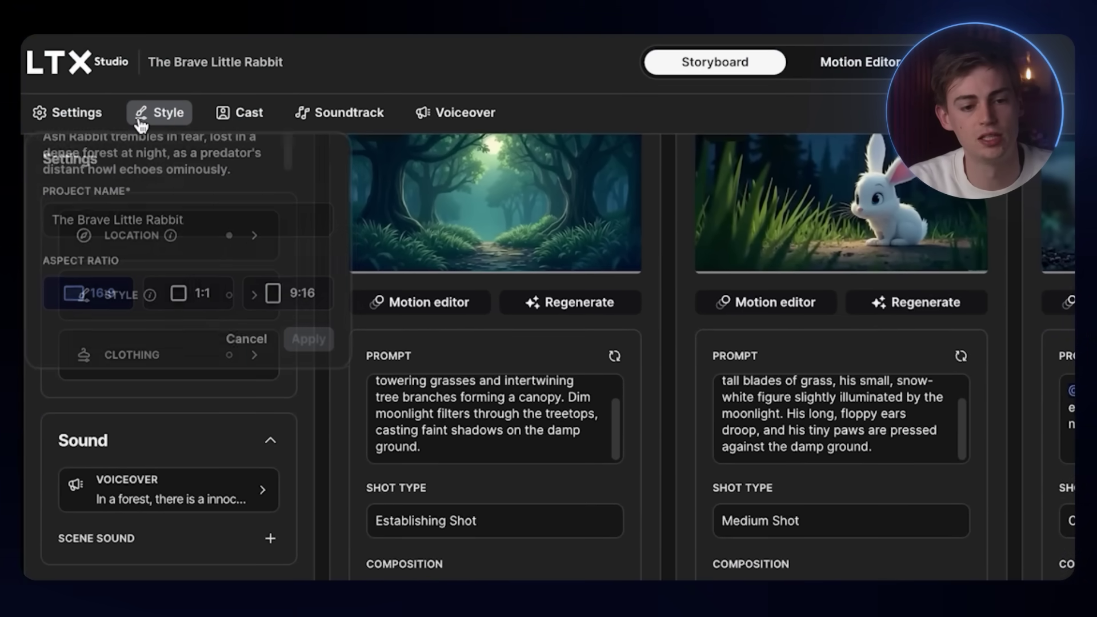
{"action": "left_click", "coordinate": [446, 120]}
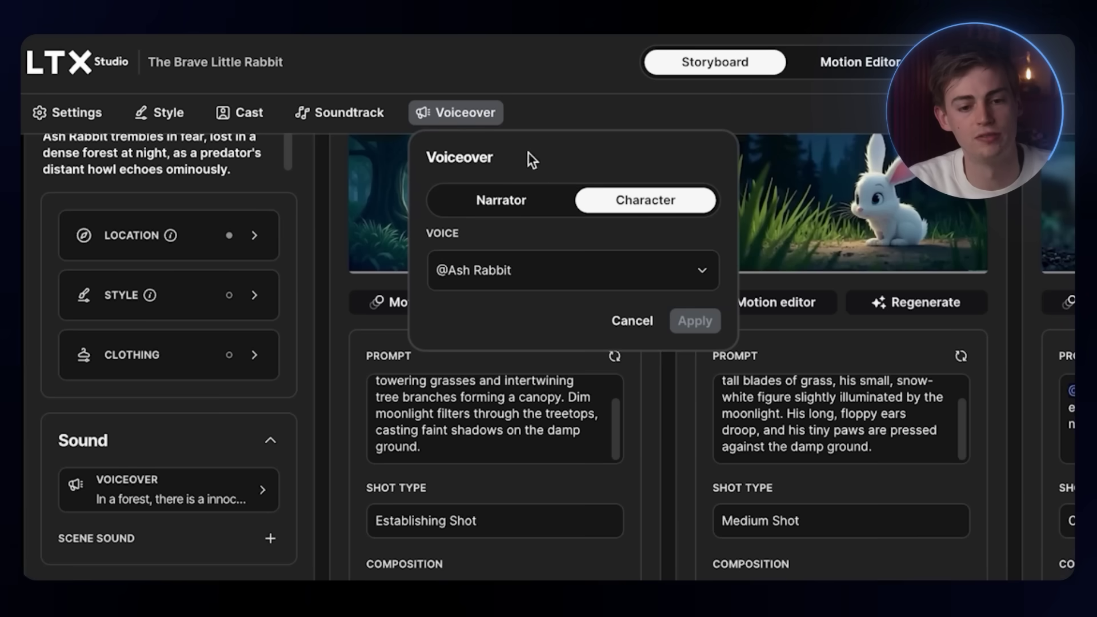
{"action": "left_click", "coordinate": [472, 207]}
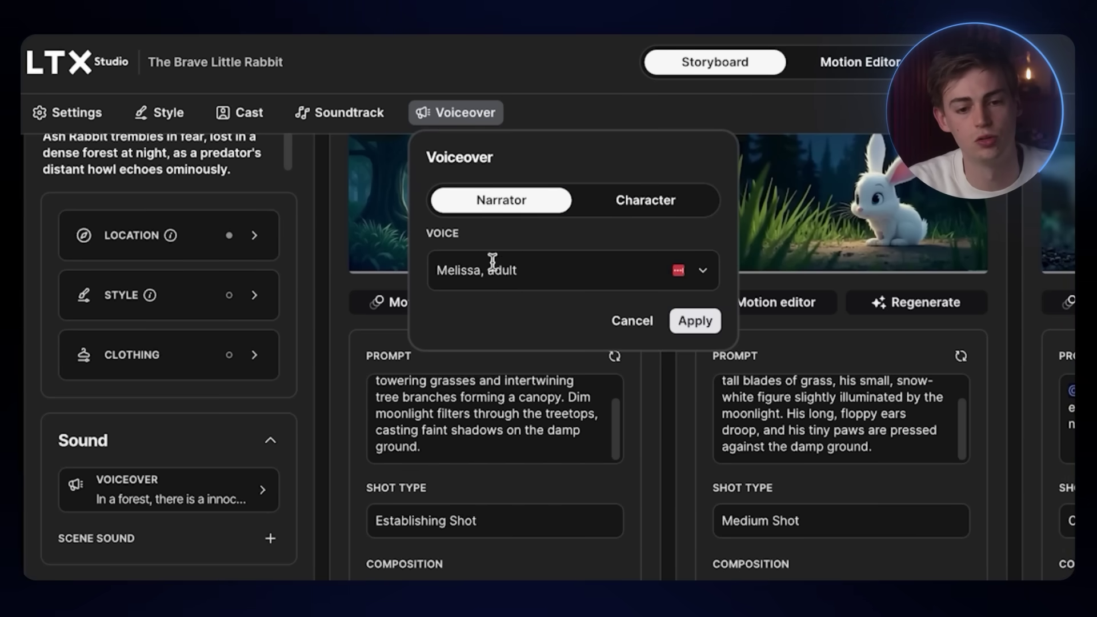
{"action": "left_click", "coordinate": [632, 213]}
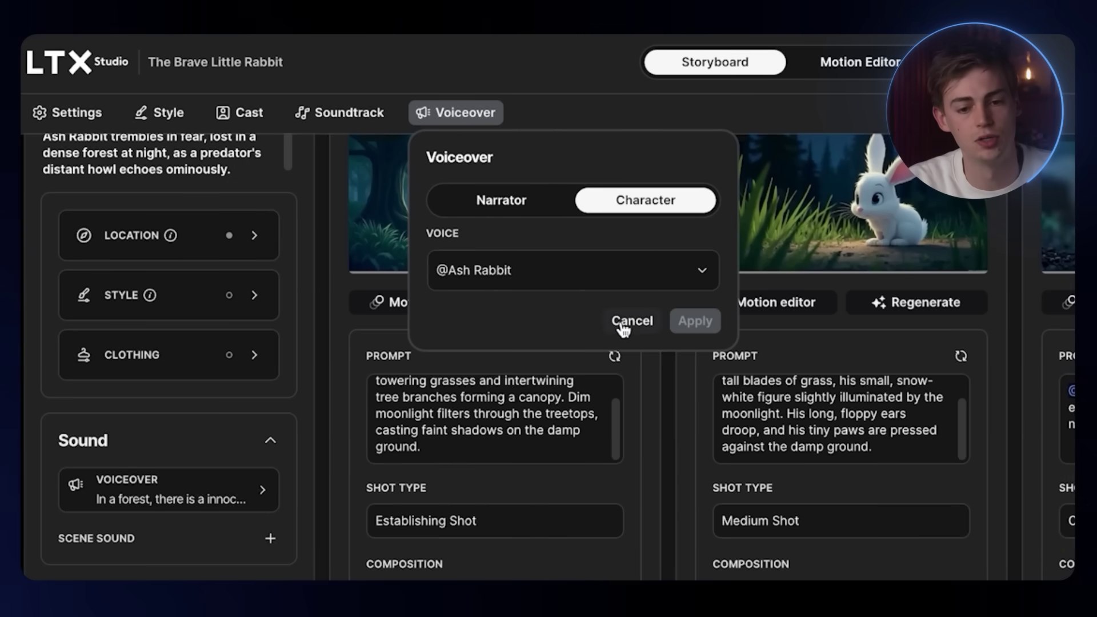
{"action": "left_click", "coordinate": [626, 320]}
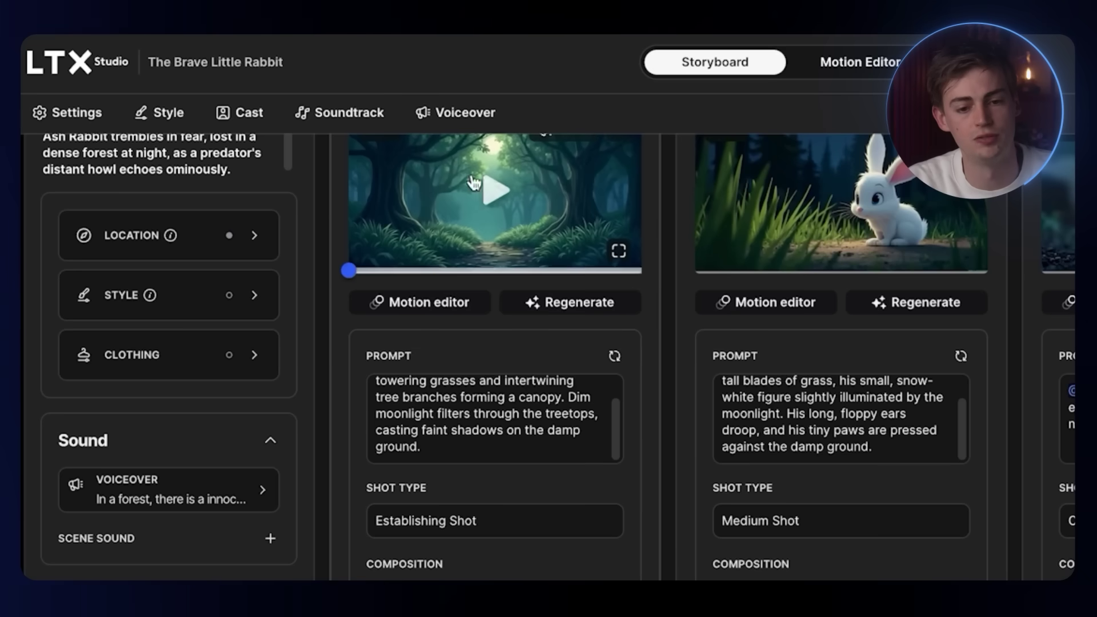
{"action": "left_click", "coordinate": [334, 117]}
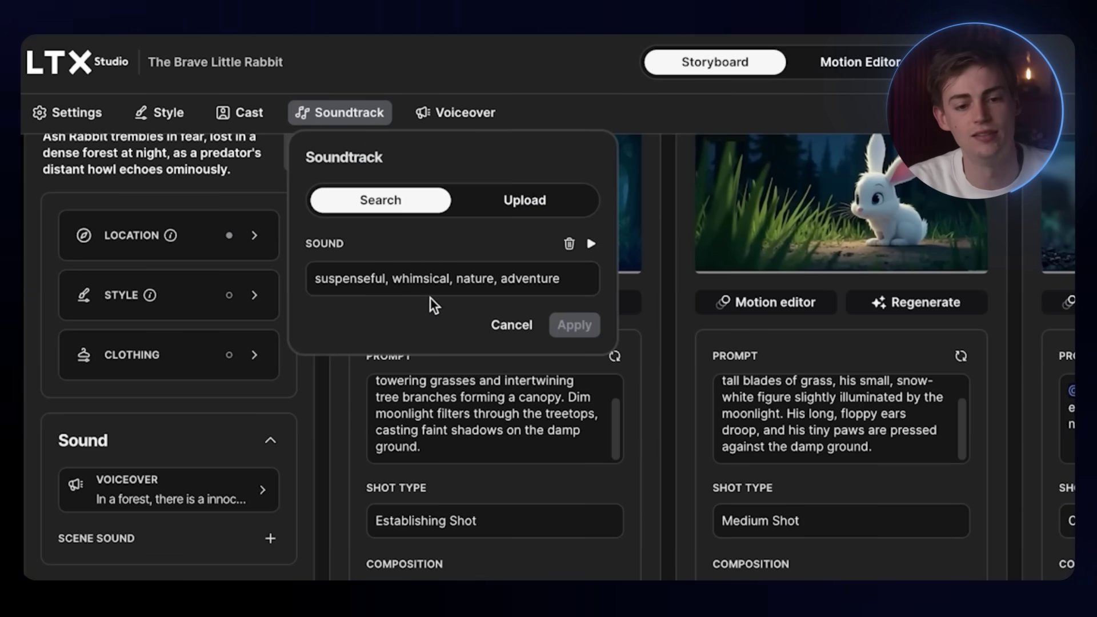
{"action": "left_click", "coordinate": [500, 329]}
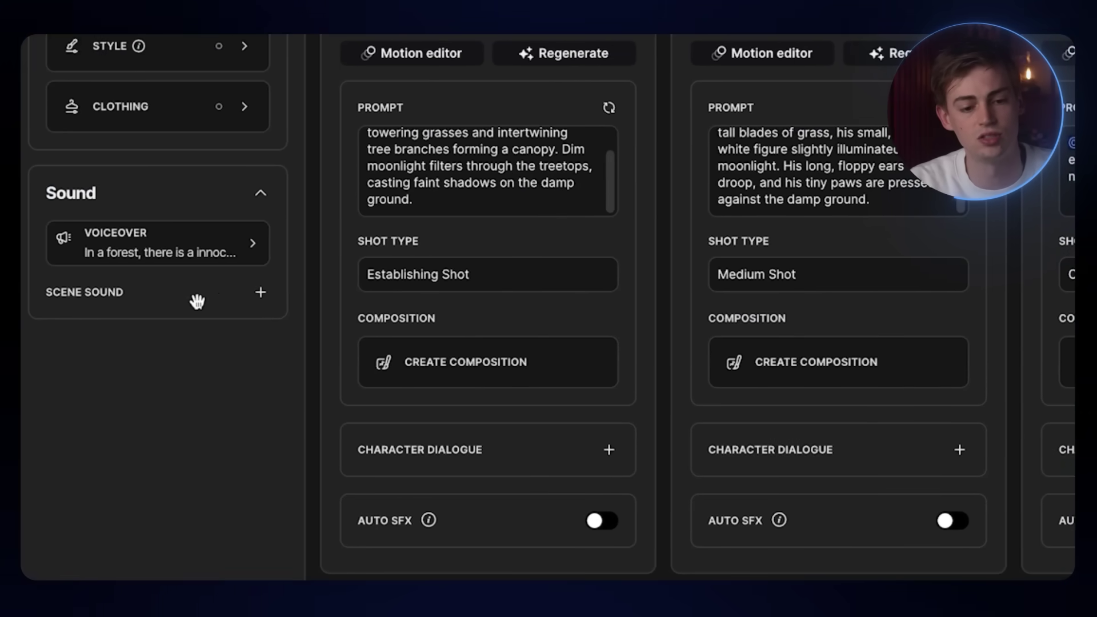
{"action": "left_click", "coordinate": [260, 294]}
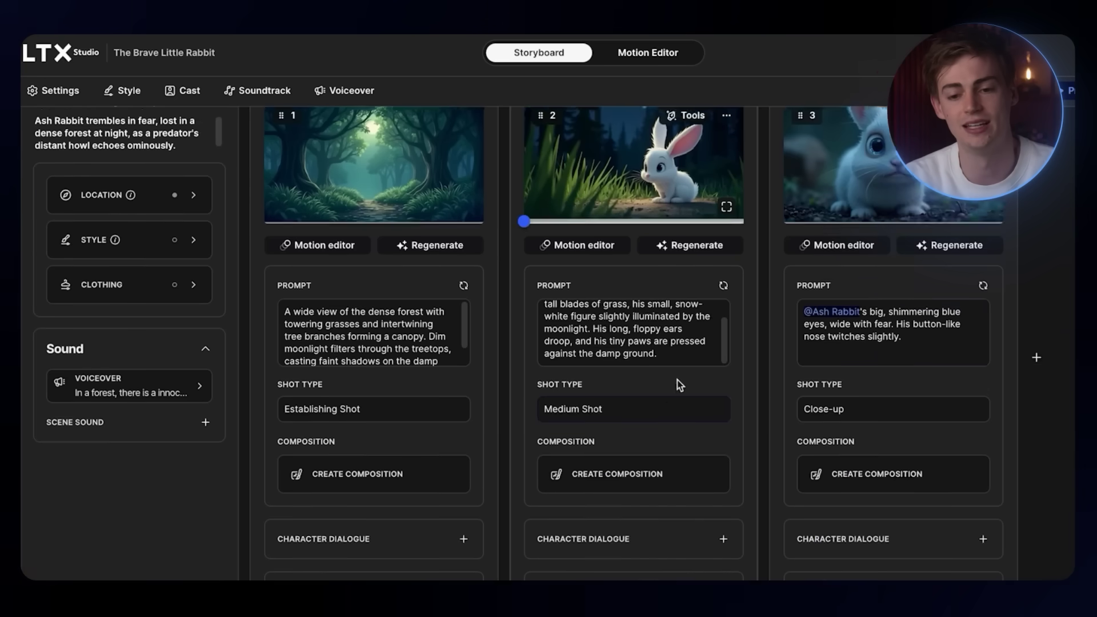
Step: Add a new prompt-based shot: 'A child runs through a sunny field, surrounded by butterflies'
{"action": "scroll", "coordinate": [680, 386], "scroll_direction": "up", "scroll_amount": 1}
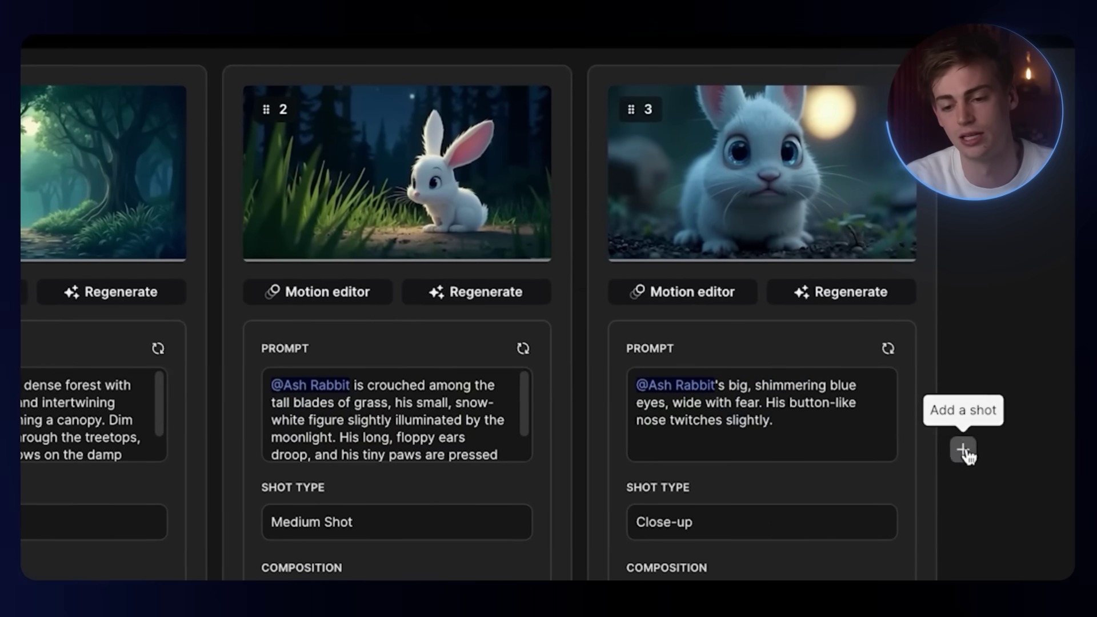
{"action": "left_click", "coordinate": [964, 450]}
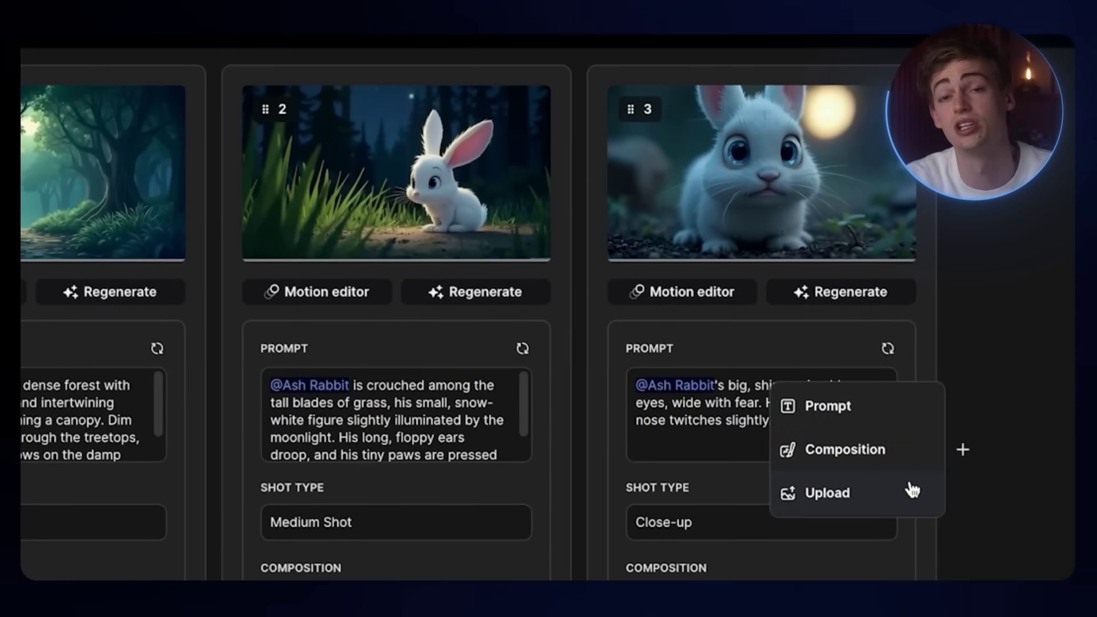
{"action": "left_click", "coordinate": [857, 407]}
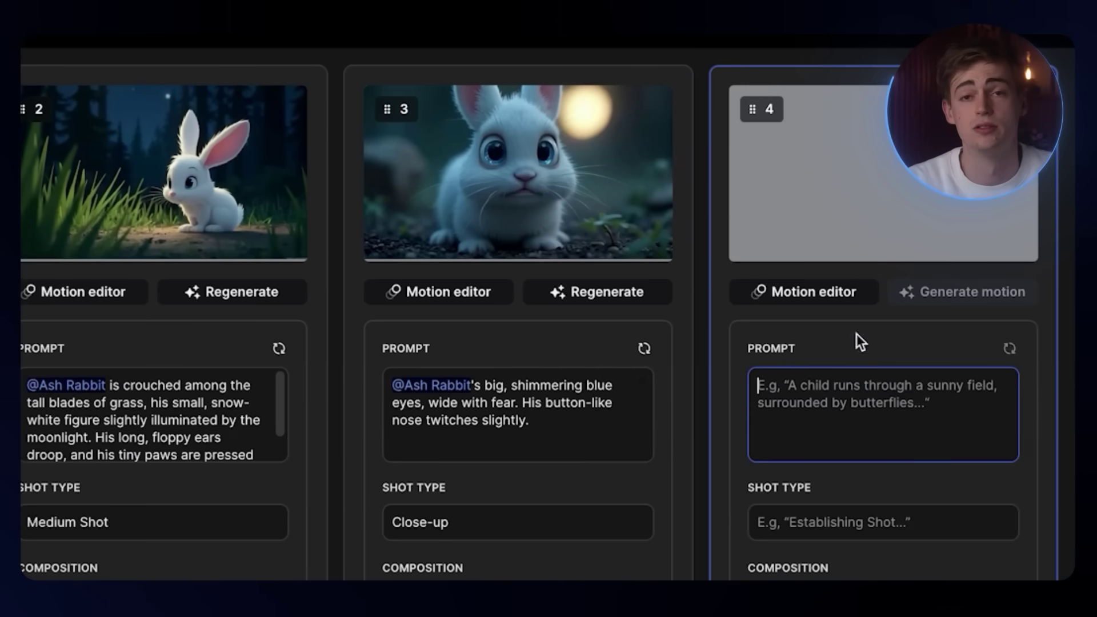
{"action": "type", "text": "A child runs through a sunny field, surrounded by butterflies"}
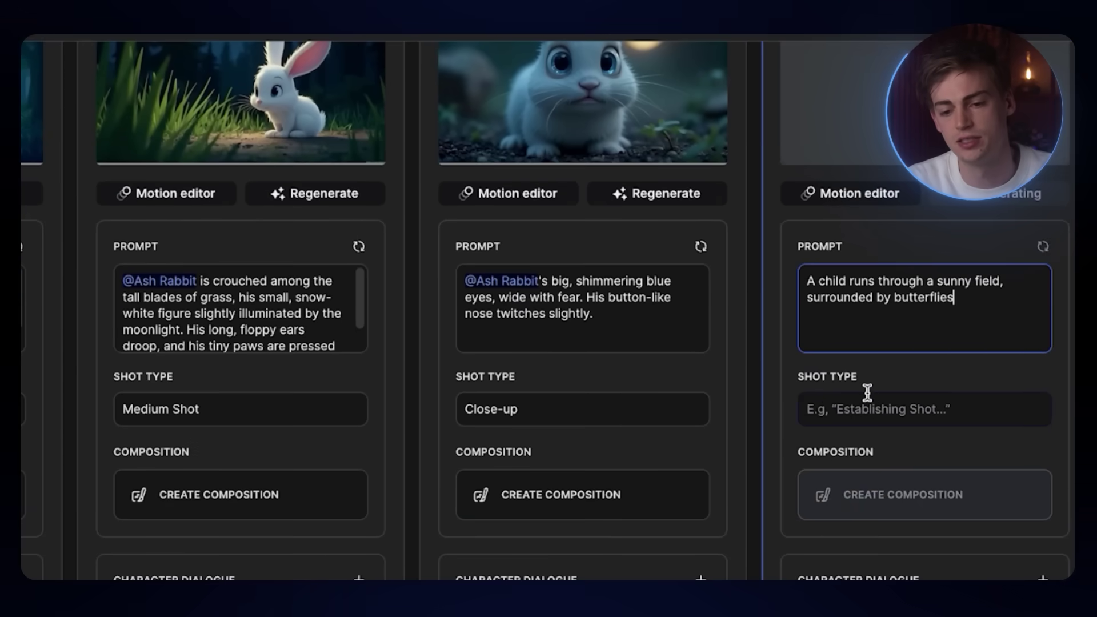
Step: Set the new shot's type to Close-up, then change it to Bird's eye view
{"action": "left_click", "coordinate": [867, 392]}
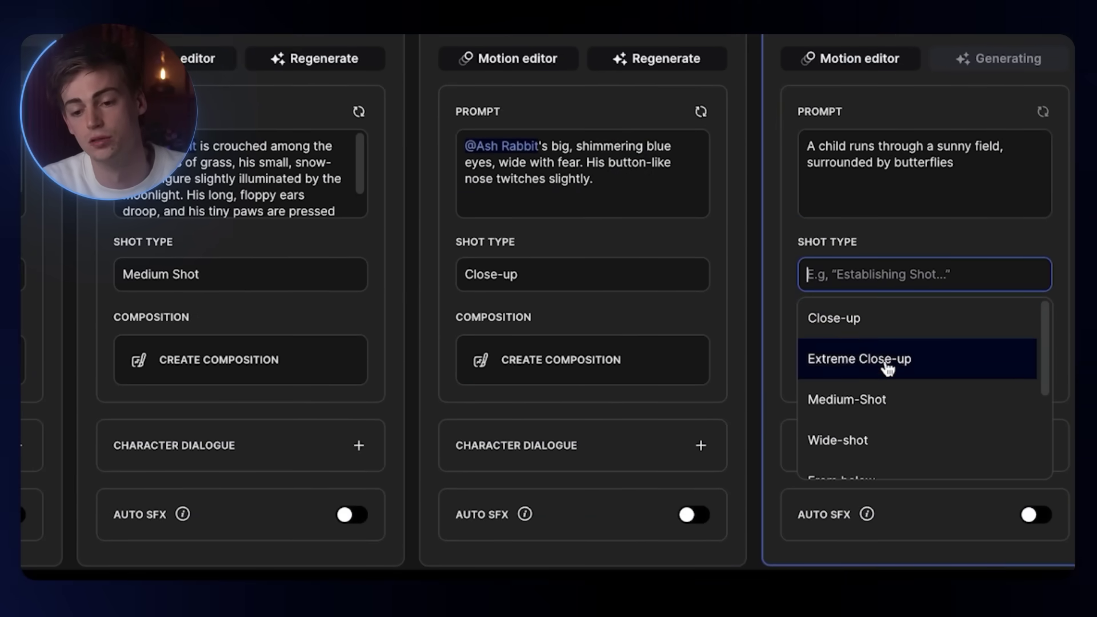
{"action": "scroll", "coordinate": [889, 372], "scroll_direction": "down", "scroll_amount": 3}
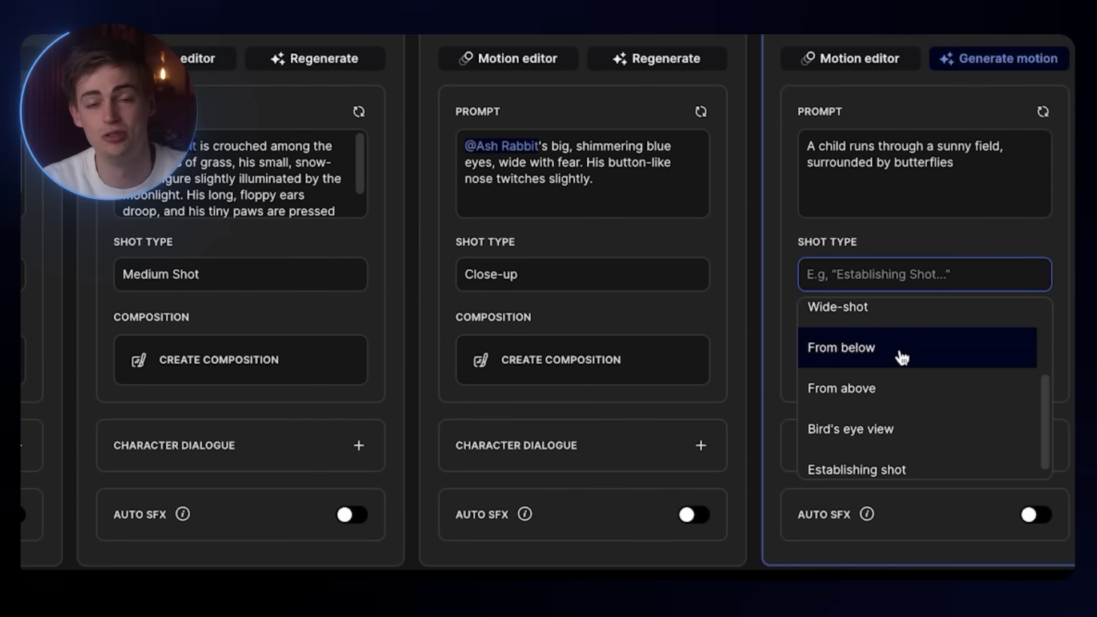
{"action": "left_click", "coordinate": [896, 247]}
{"action": "left_click", "coordinate": [893, 274]}
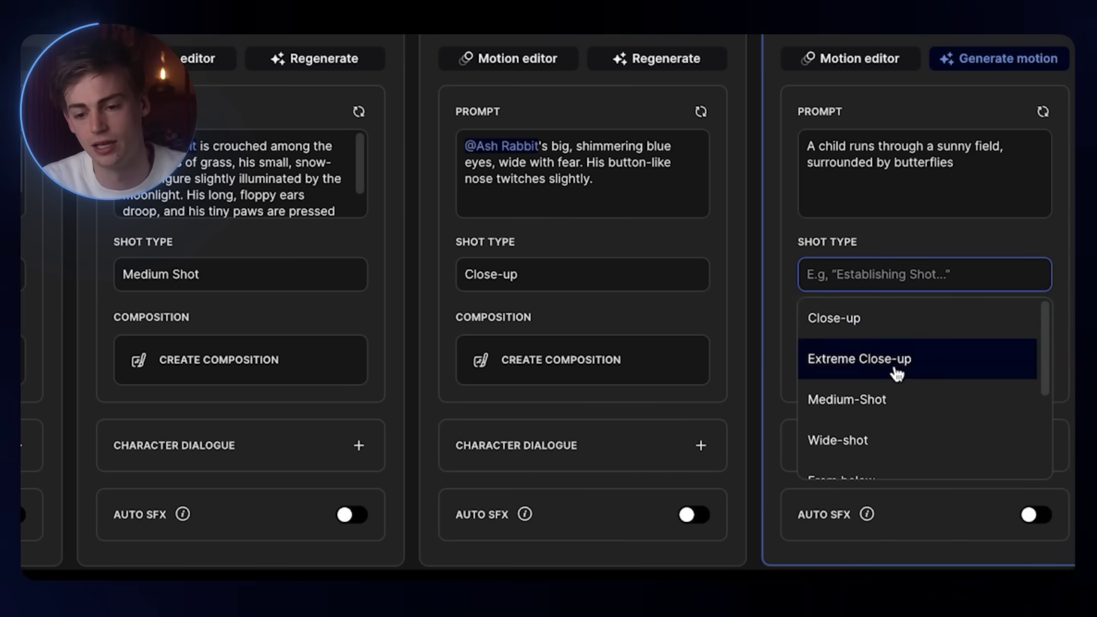
{"action": "scroll", "coordinate": [865, 360], "scroll_direction": "up", "scroll_amount": 1}
{"action": "left_click", "coordinate": [868, 359]}
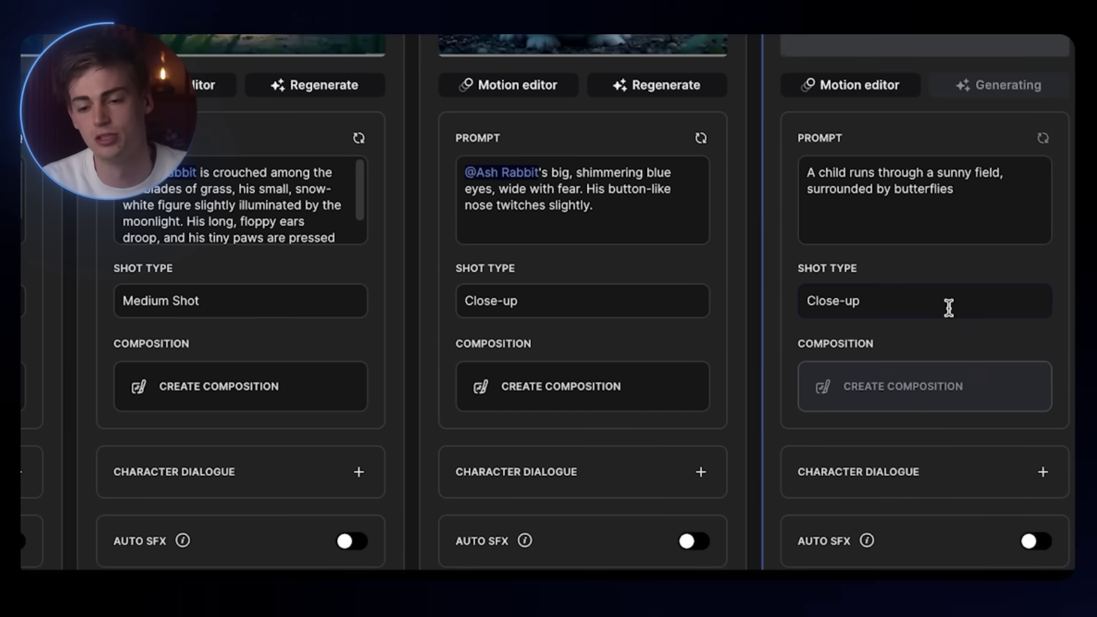
{"action": "scroll", "coordinate": [926, 139], "scroll_direction": "up", "scroll_amount": 5}
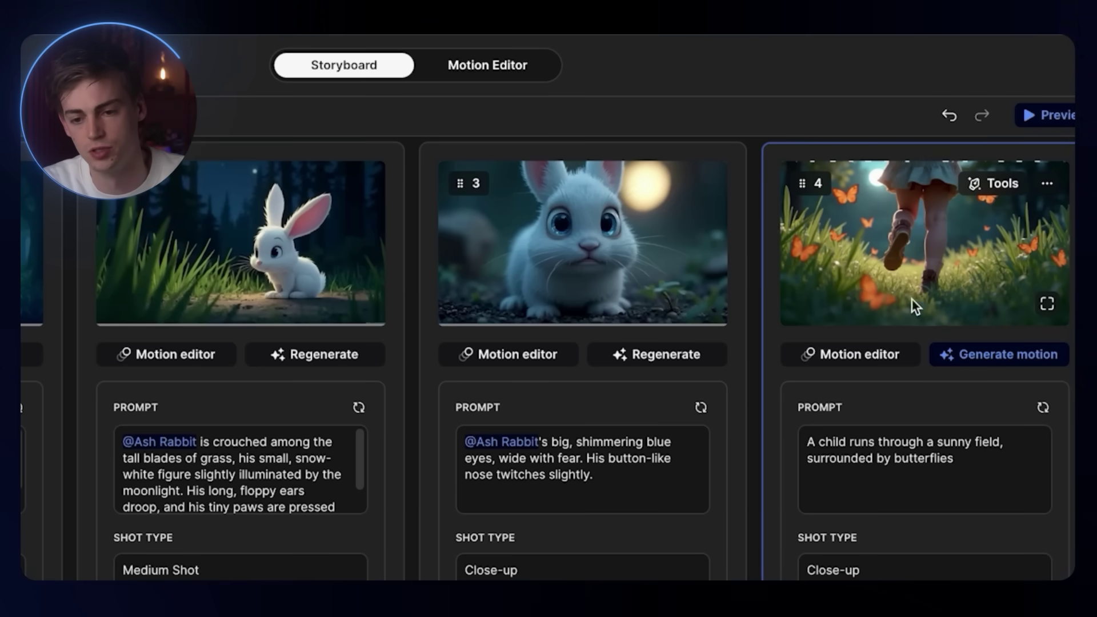
{"action": "scroll", "coordinate": [903, 354], "scroll_direction": "down", "scroll_amount": 4}
{"action": "left_click", "coordinate": [887, 400]}
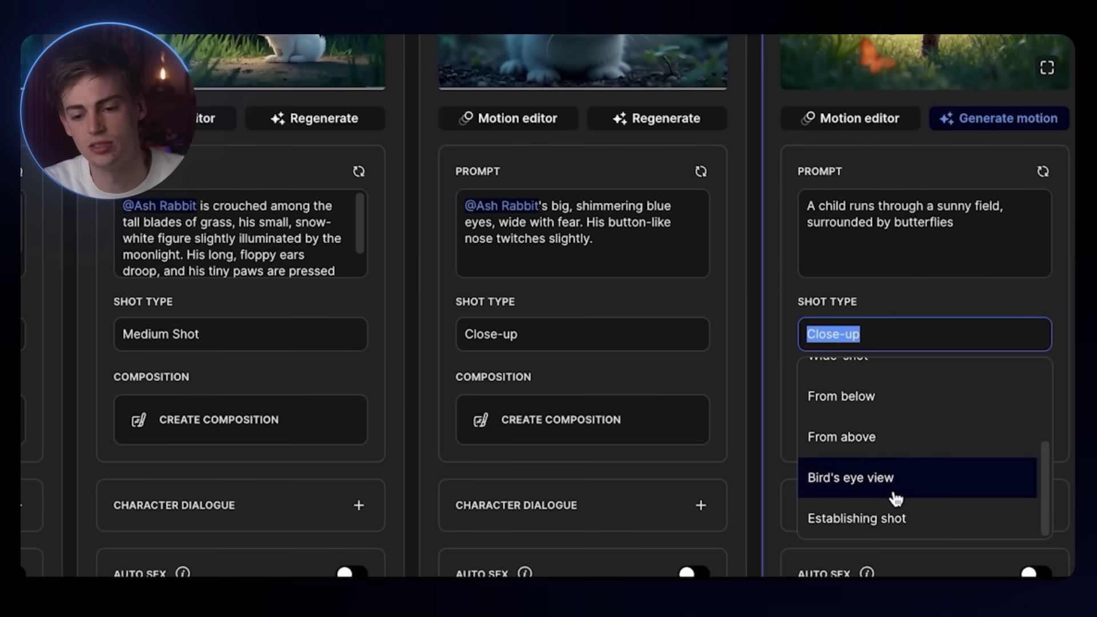
{"action": "left_click", "coordinate": [894, 495]}
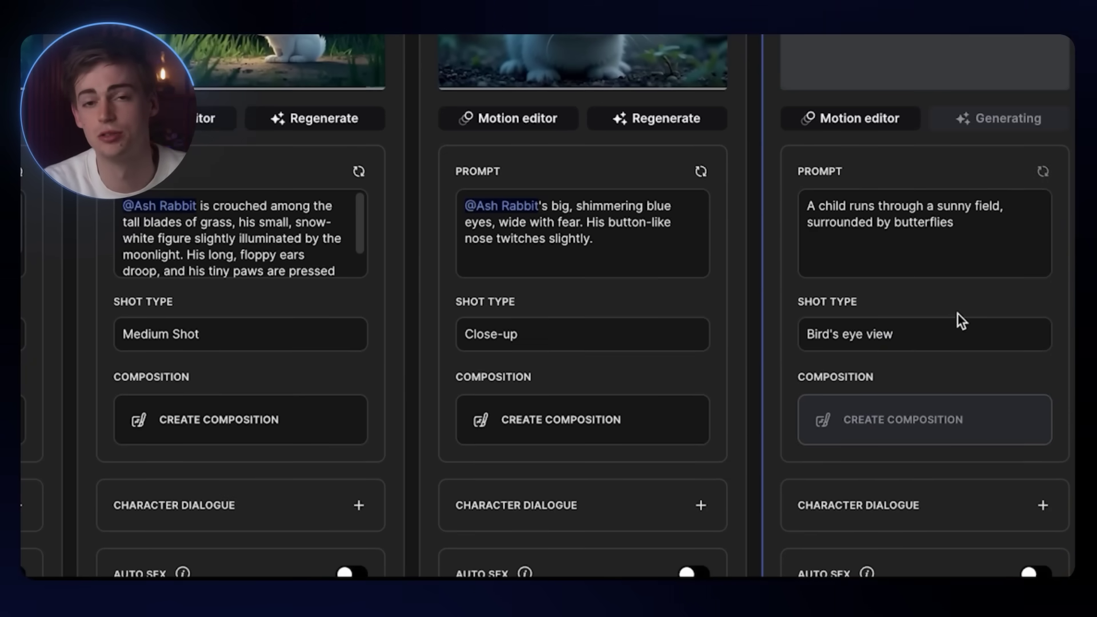
{"action": "scroll", "coordinate": [966, 286], "scroll_direction": "down", "scroll_amount": 1}
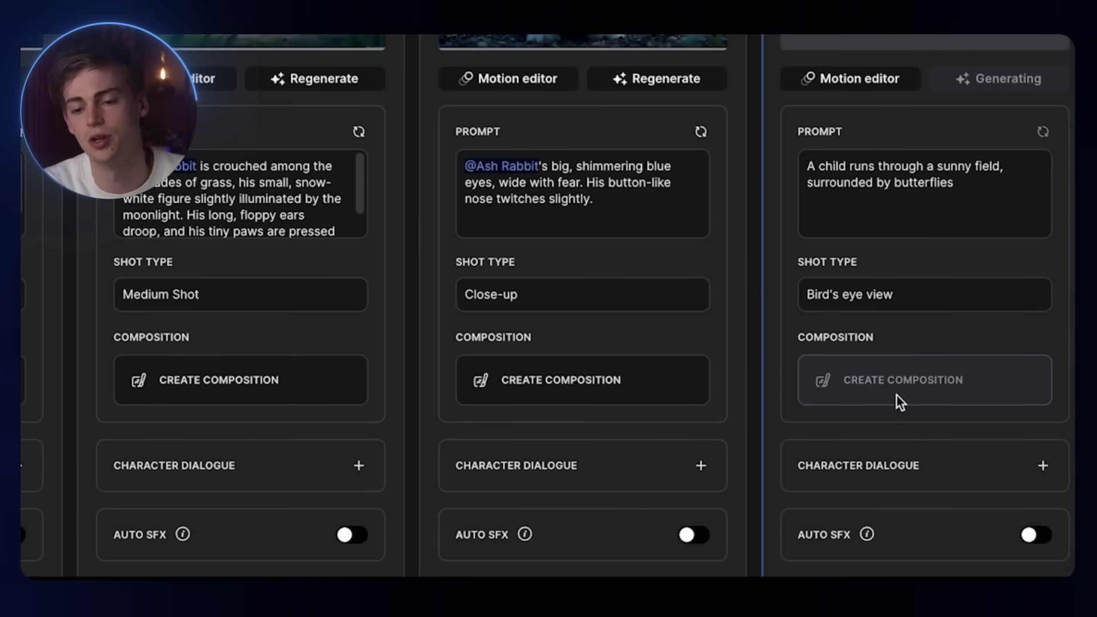
{"action": "scroll", "coordinate": [884, 344], "scroll_direction": "up", "scroll_amount": 1}
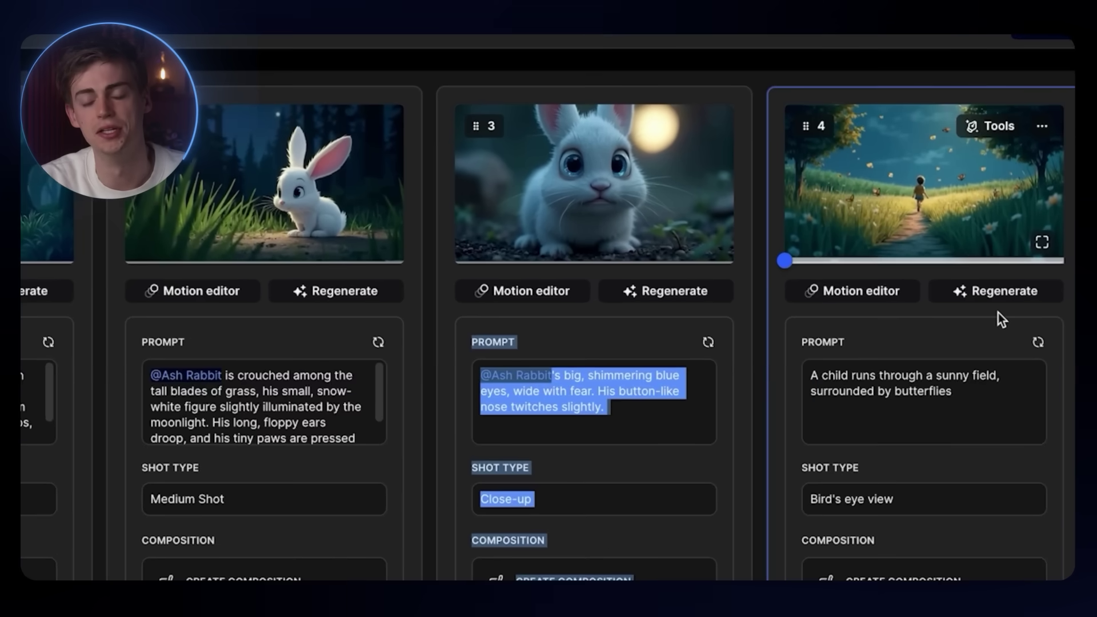
Step: Preview shot 4's clip, open it in the Motion editor, and select its Shot Type field
{"action": "mouse_move", "coordinate": [997, 197]}
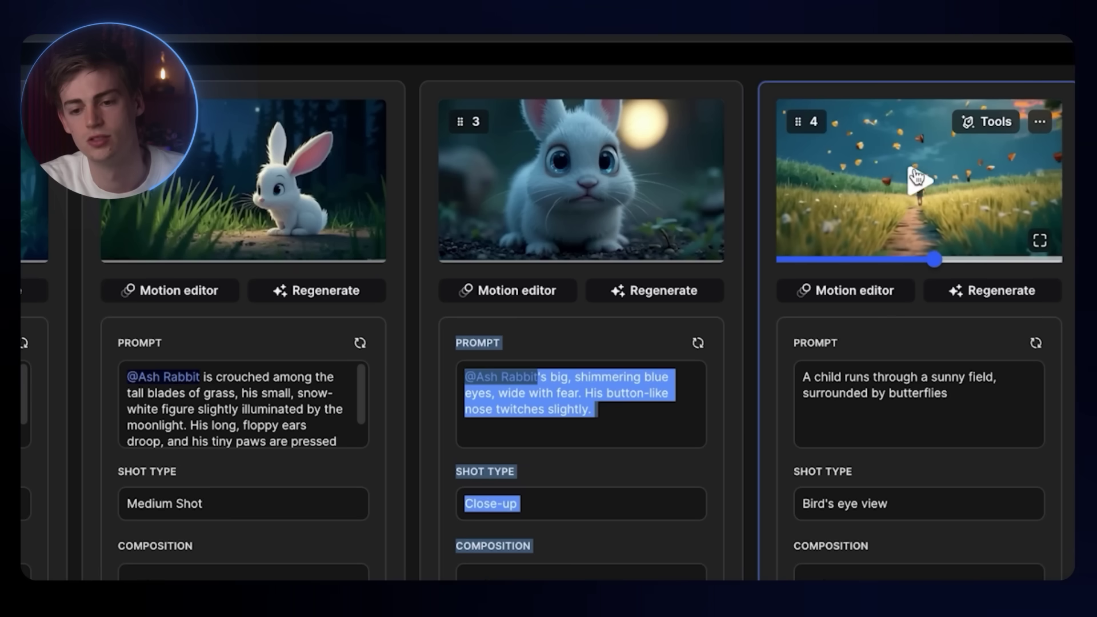
{"action": "left_click", "coordinate": [848, 292]}
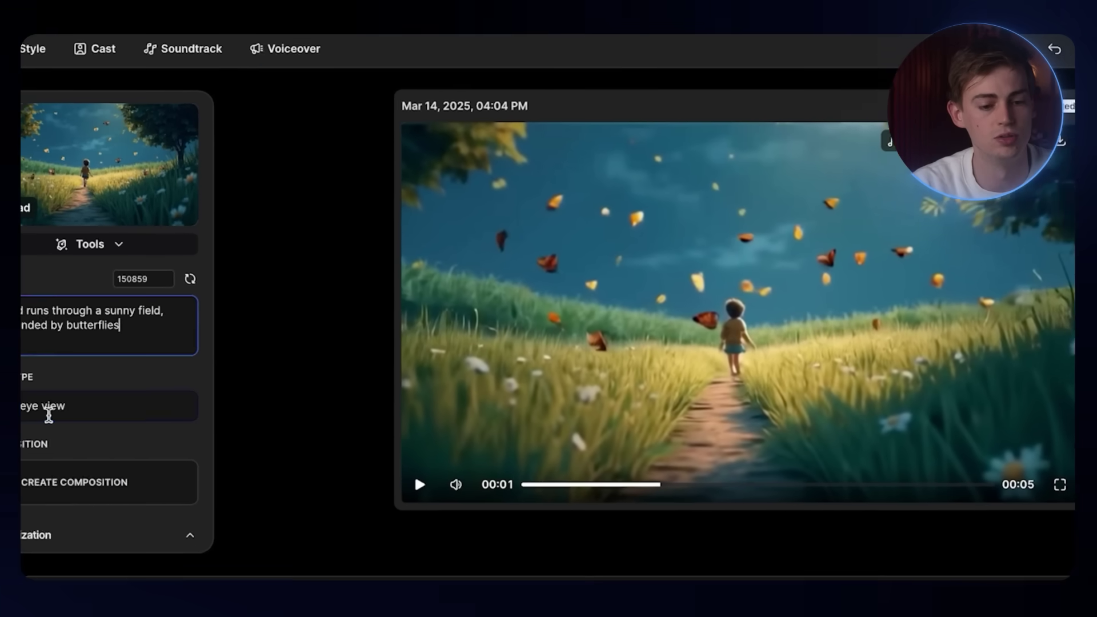
{"action": "left_click", "coordinate": [63, 456]}
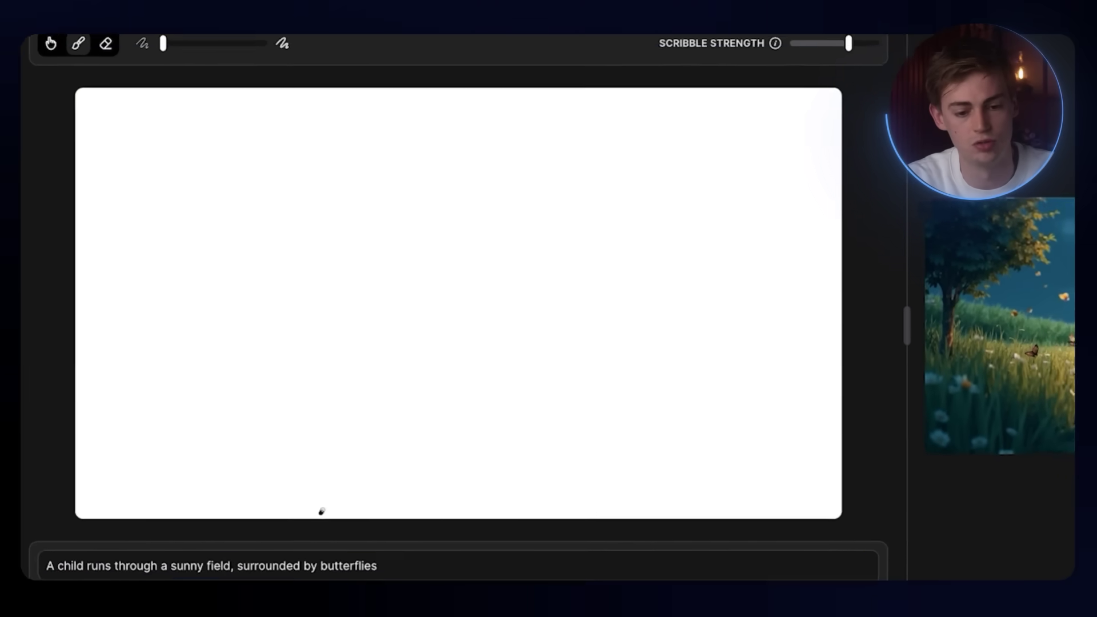
Step: Scribble both edges of a path with a tree on each side, then switch to image reference
{"action": "left_click_drag", "start_coordinate": [311, 468], "coordinate": [396, 154]}
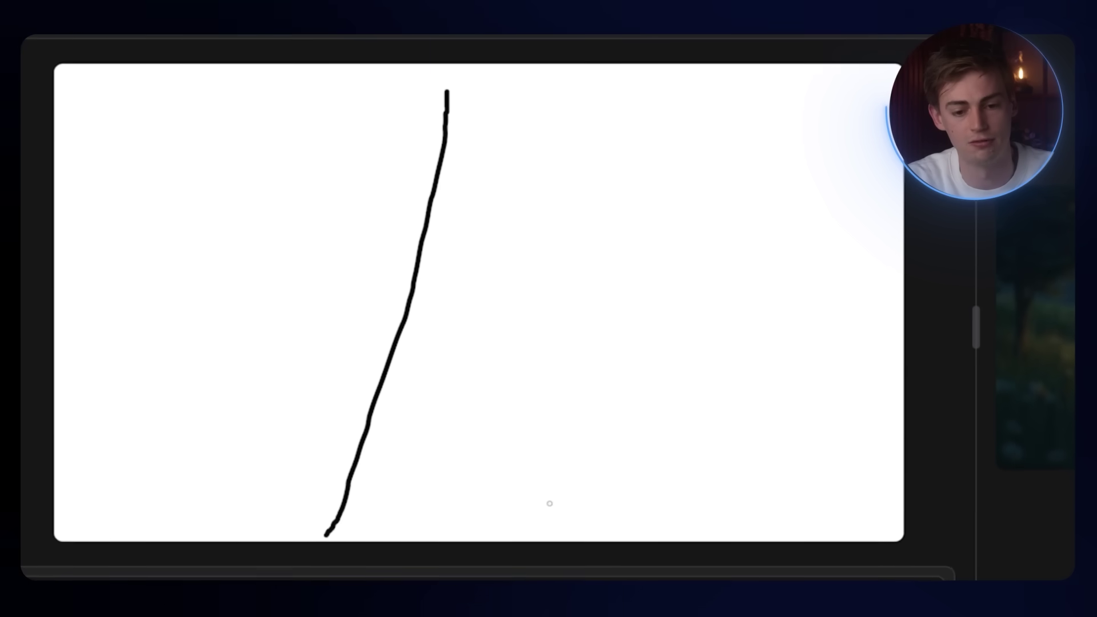
{"action": "left_click_drag", "start_coordinate": [577, 529], "coordinate": [509, 69]}
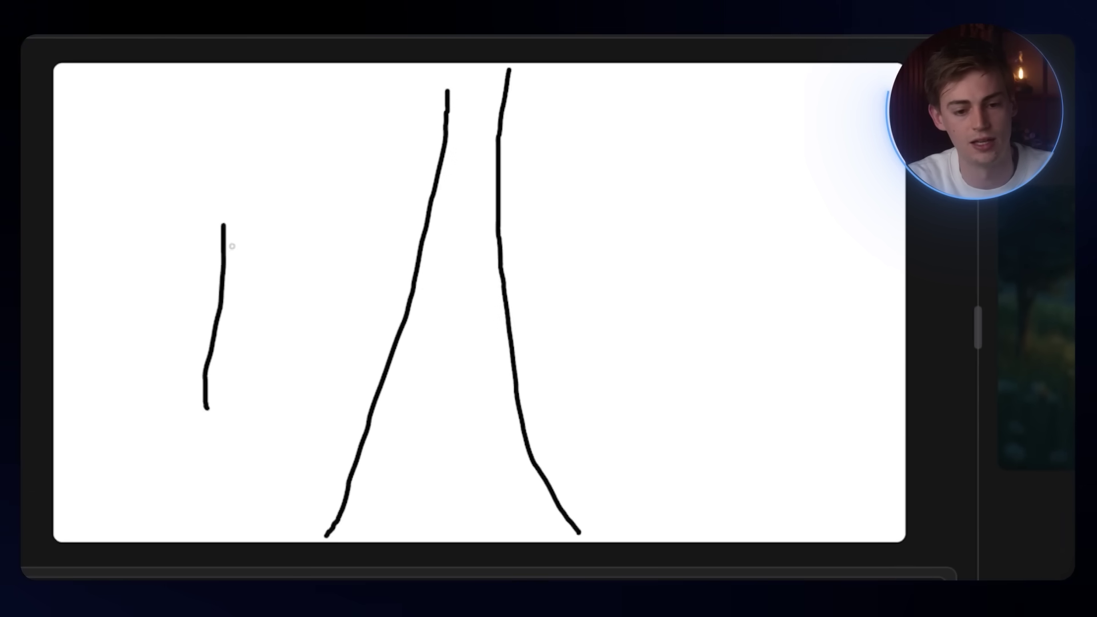
{"action": "left_click_drag", "start_coordinate": [804, 217], "coordinate": [716, 308]}
{"action": "left_click_drag", "start_coordinate": [211, 221], "coordinate": [213, 65]}
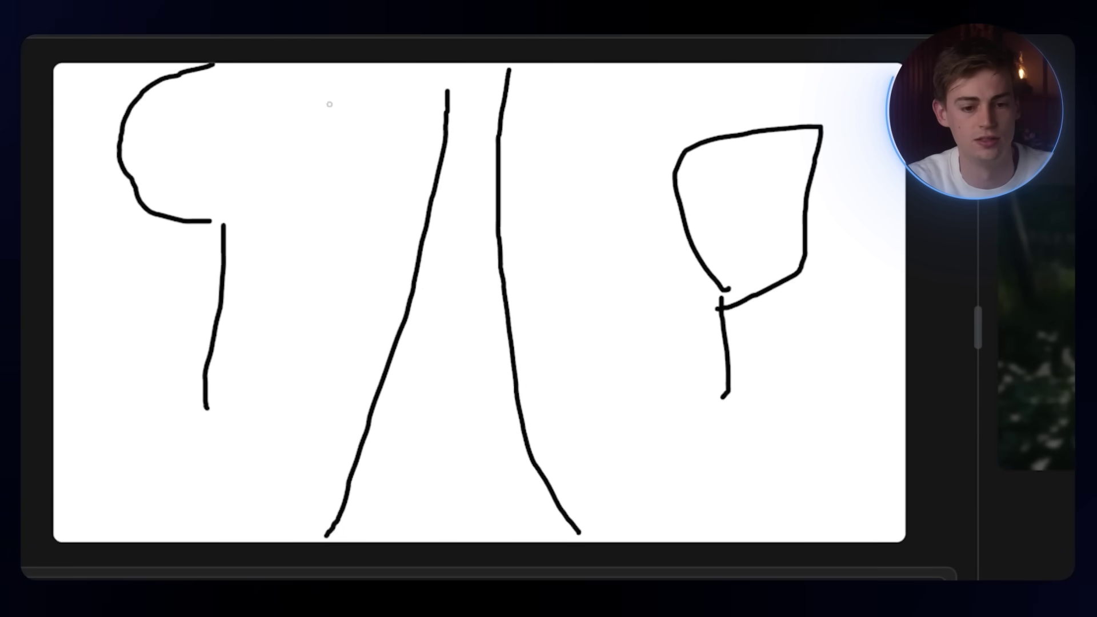
{"action": "mouse_move", "coordinate": [309, 126]}
{"action": "left_mouse_down"}
{"action": "mouse_move", "coordinate": [290, 204]}
{"action": "mouse_move", "coordinate": [222, 220]}
{"action": "left_mouse_up"}
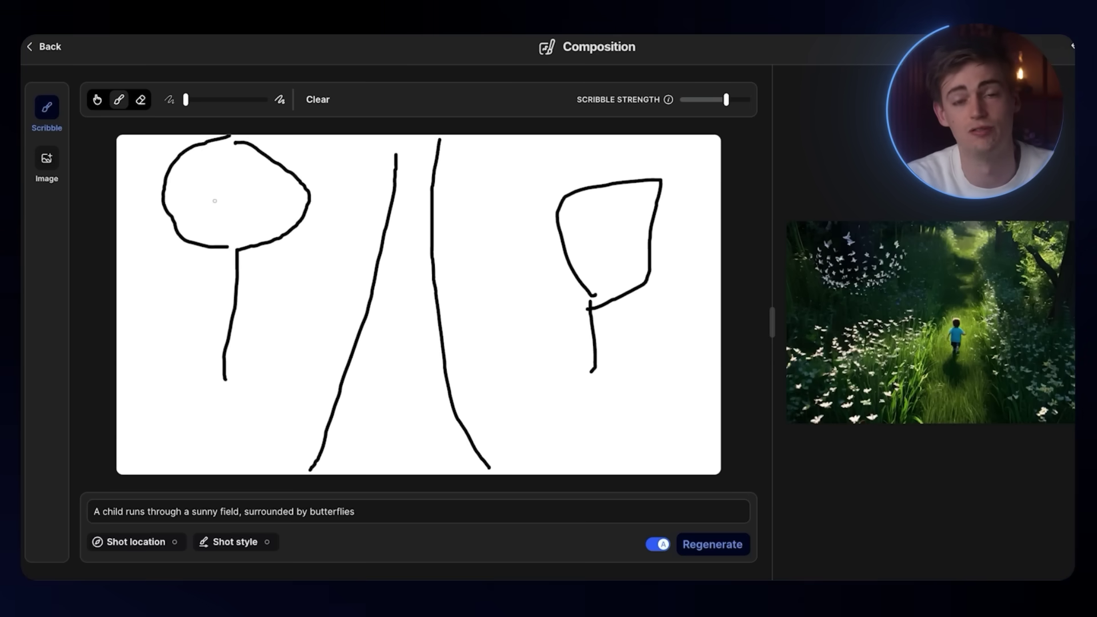
{"action": "left_click", "coordinate": [47, 160]}
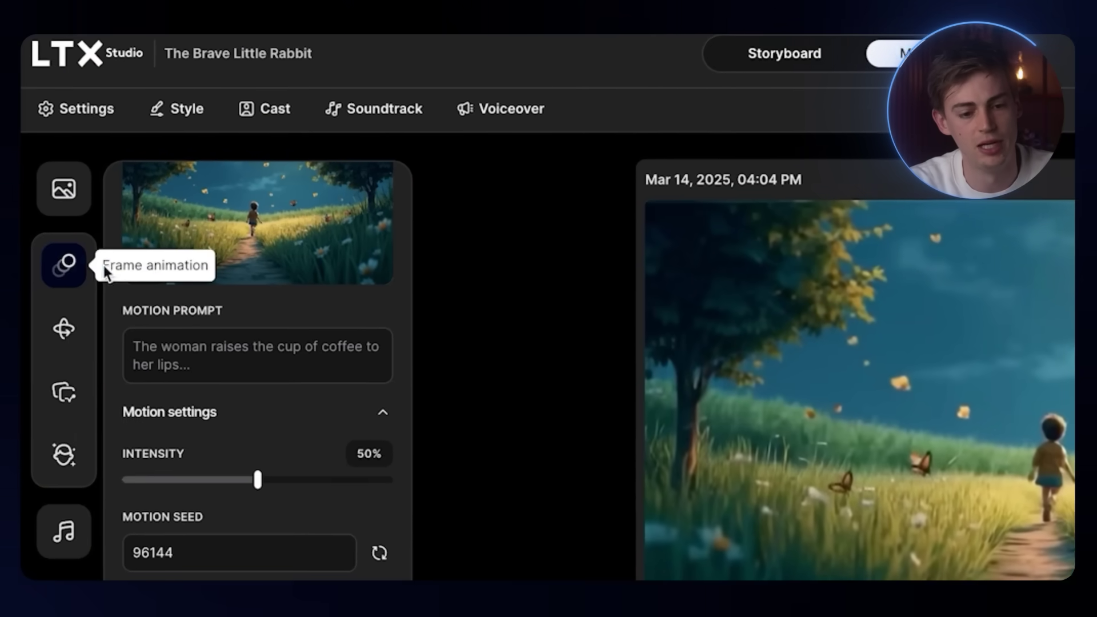
Step: Scroll down through the field shot's frame-animation motion settings
{"action": "scroll", "coordinate": [152, 502], "scroll_direction": "down", "scroll_amount": 3}
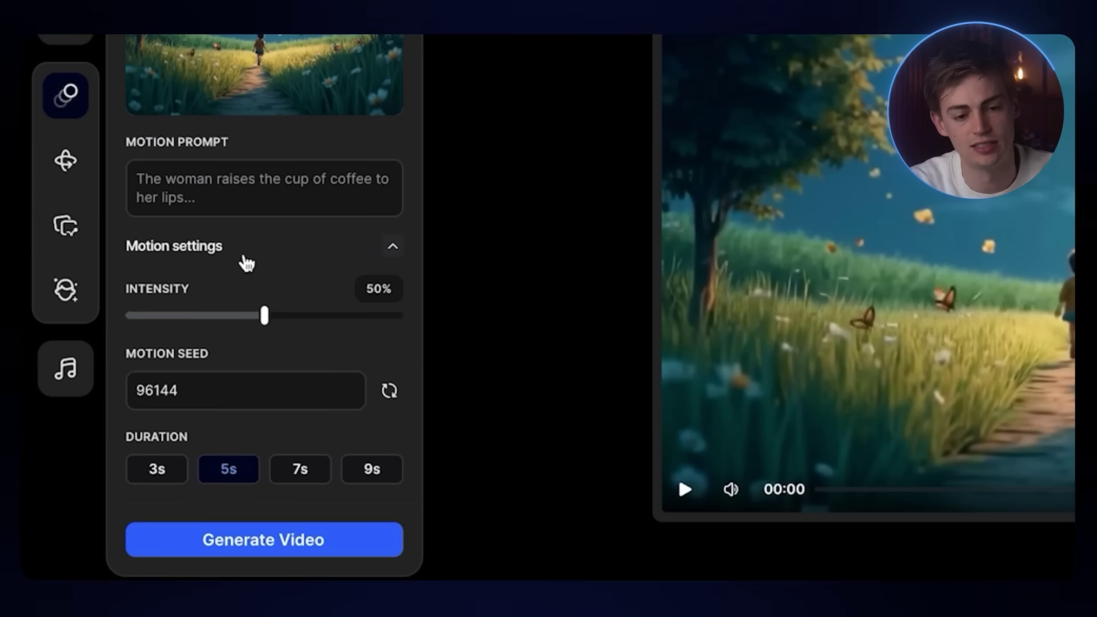
Step: Add the Zoom in preset as the butterfly-field shot's camera movement
{"action": "scroll", "coordinate": [246, 264], "scroll_direction": "up", "scroll_amount": 2}
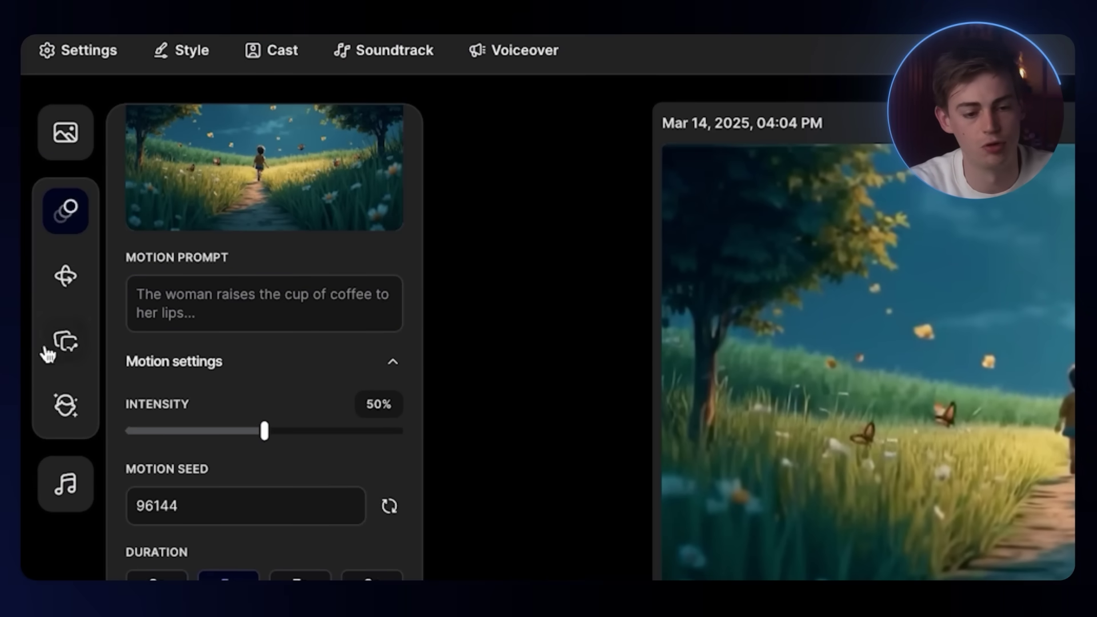
{"action": "left_click", "coordinate": [68, 278]}
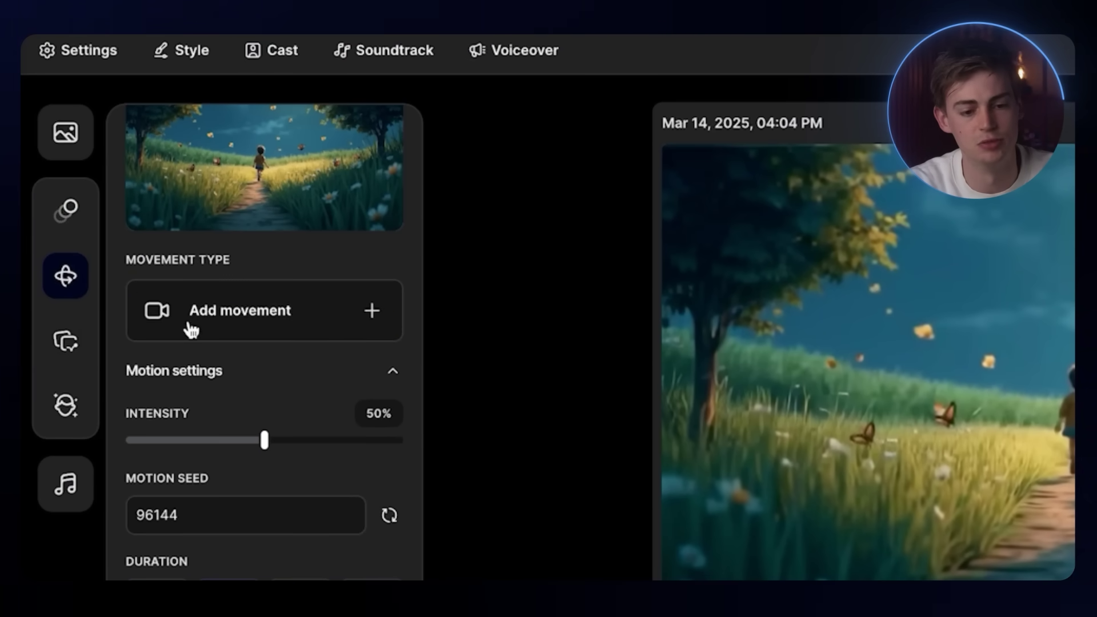
{"action": "left_click", "coordinate": [229, 329]}
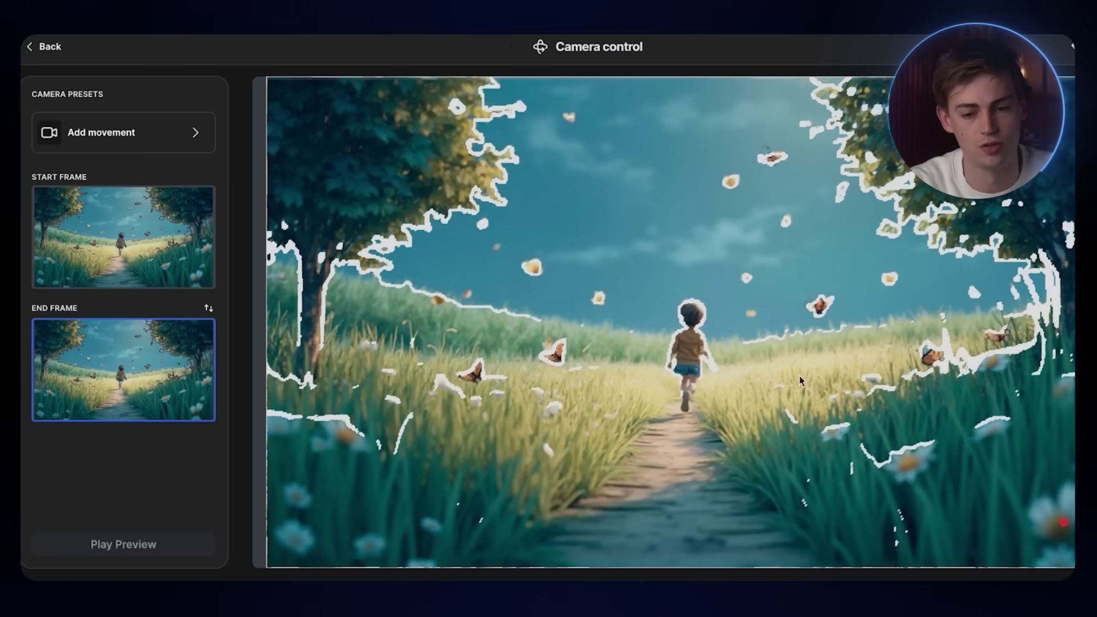
{"action": "left_click", "coordinate": [116, 146]}
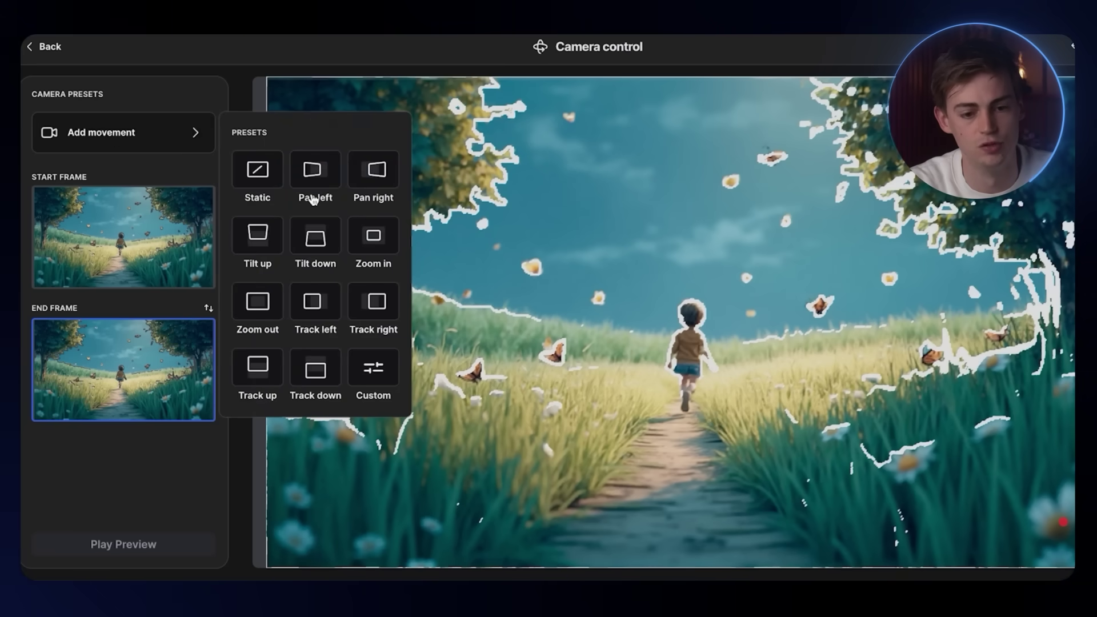
{"action": "left_click", "coordinate": [368, 253]}
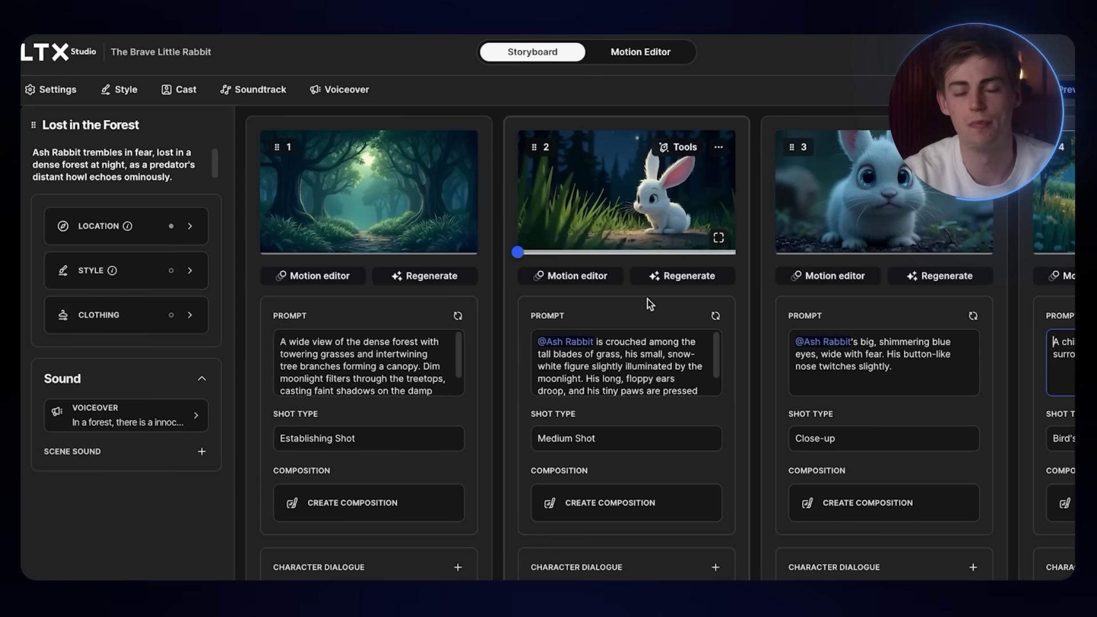
{"action": "scroll", "coordinate": [580, 269], "scroll_direction": "down", "scroll_amount": 4}
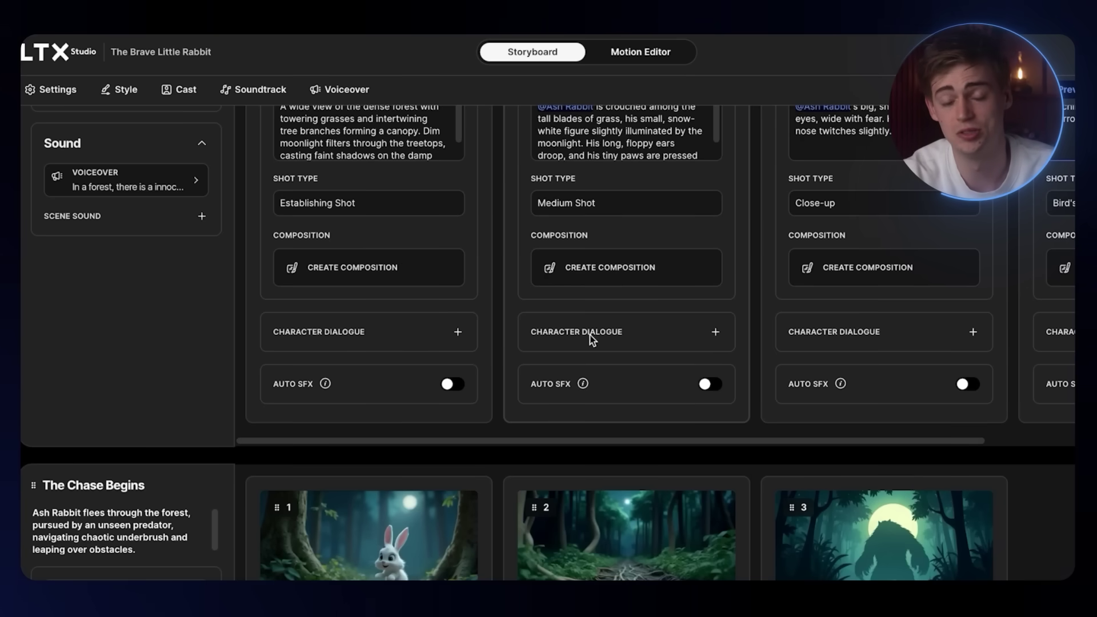
{"action": "scroll", "coordinate": [591, 336], "scroll_direction": "down", "scroll_amount": 3}
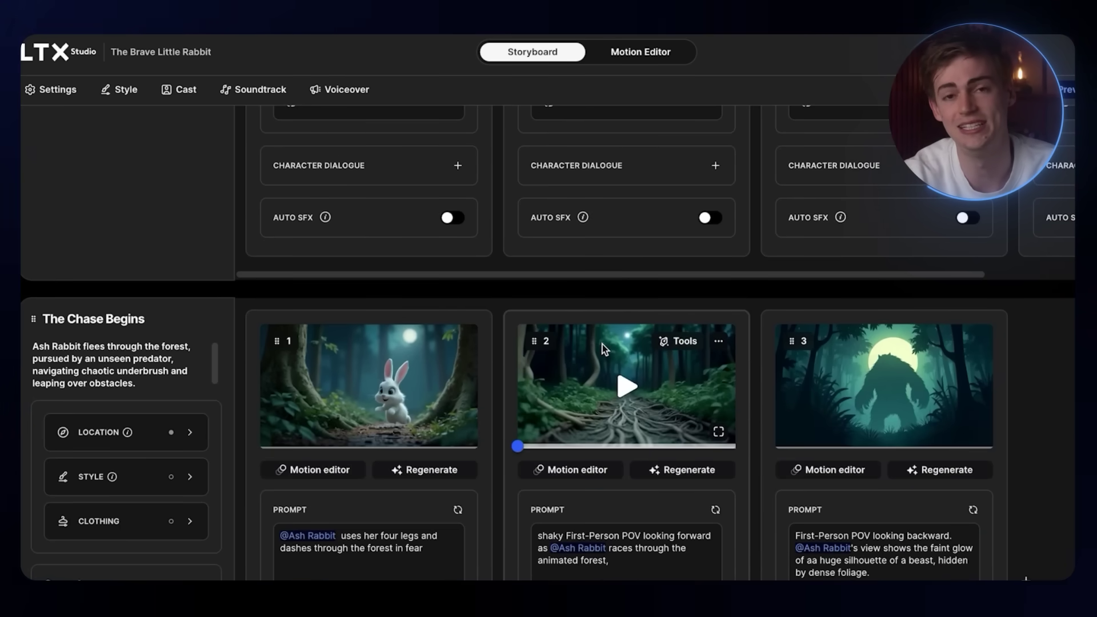
{"action": "scroll", "coordinate": [611, 345], "scroll_direction": "down", "scroll_amount": 1}
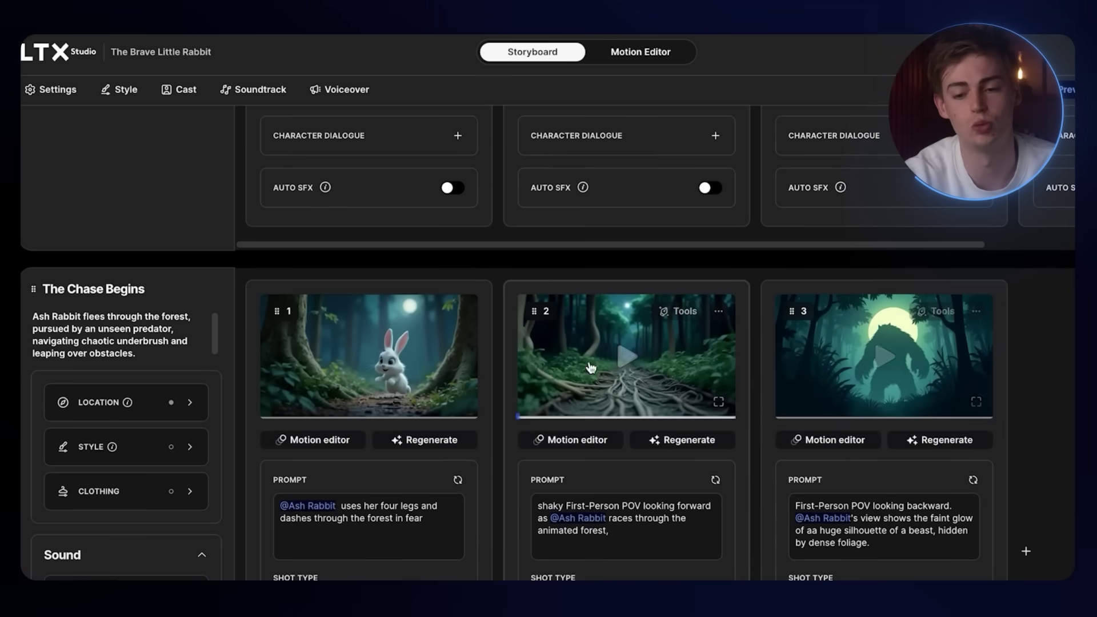
{"action": "scroll", "coordinate": [591, 367], "scroll_direction": "down", "scroll_amount": 4}
{"action": "scroll", "coordinate": [605, 407], "scroll_direction": "up", "scroll_amount": 3}
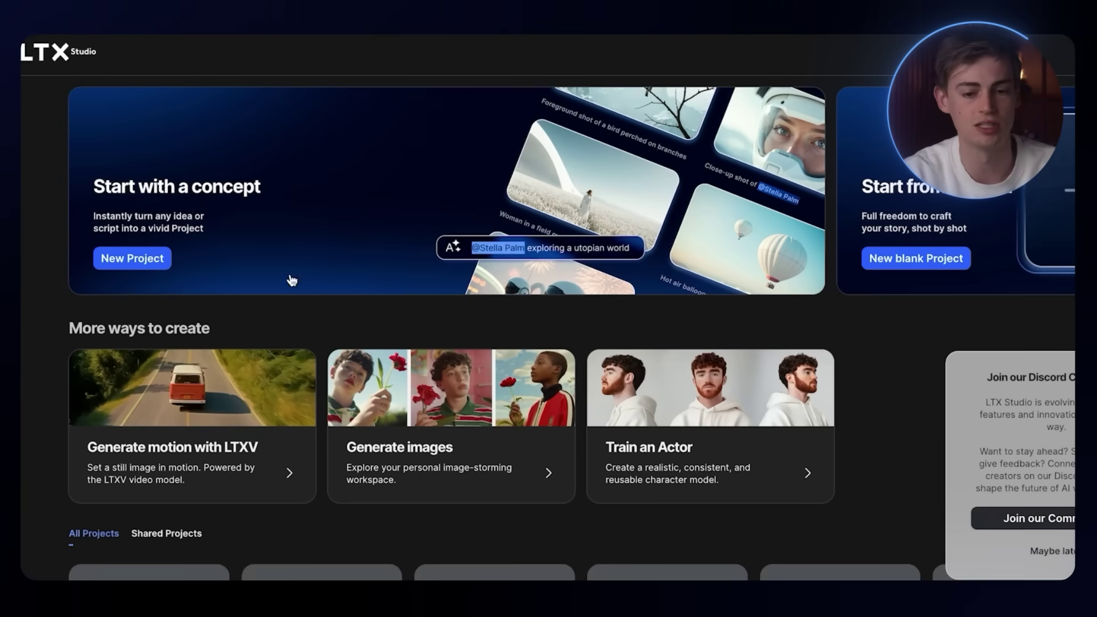
Step: Start a new blank project and begin adding a character, then cancel the form
{"action": "scroll", "coordinate": [595, 354], "scroll_direction": "down", "scroll_amount": 6}
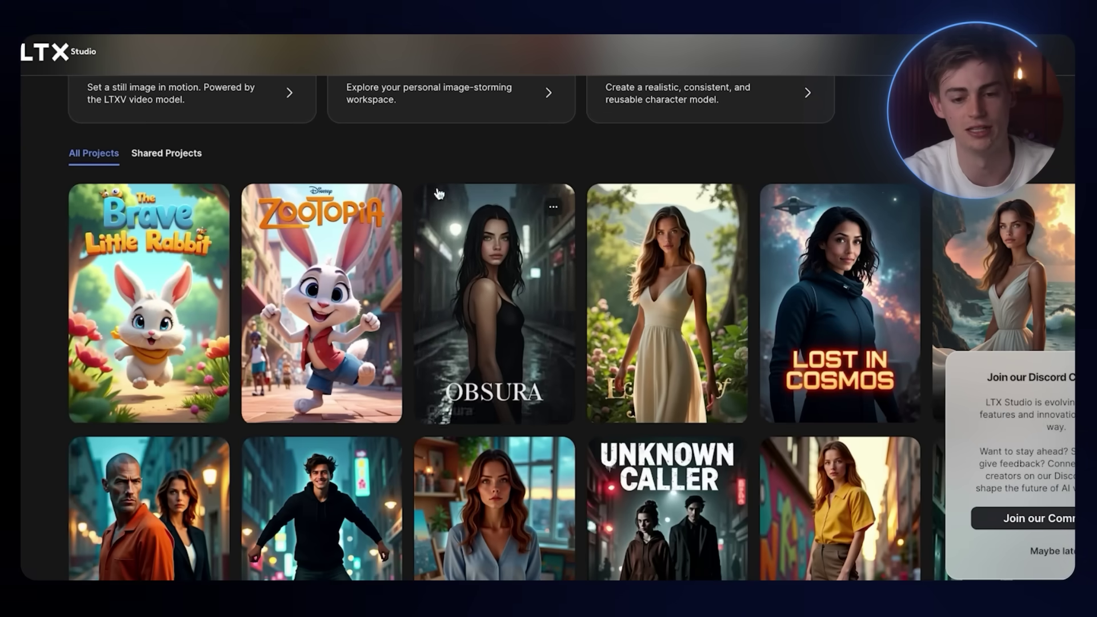
{"action": "scroll", "coordinate": [534, 359], "scroll_direction": "up", "scroll_amount": 1}
{"action": "scroll", "coordinate": [513, 301], "scroll_direction": "up", "scroll_amount": 5}
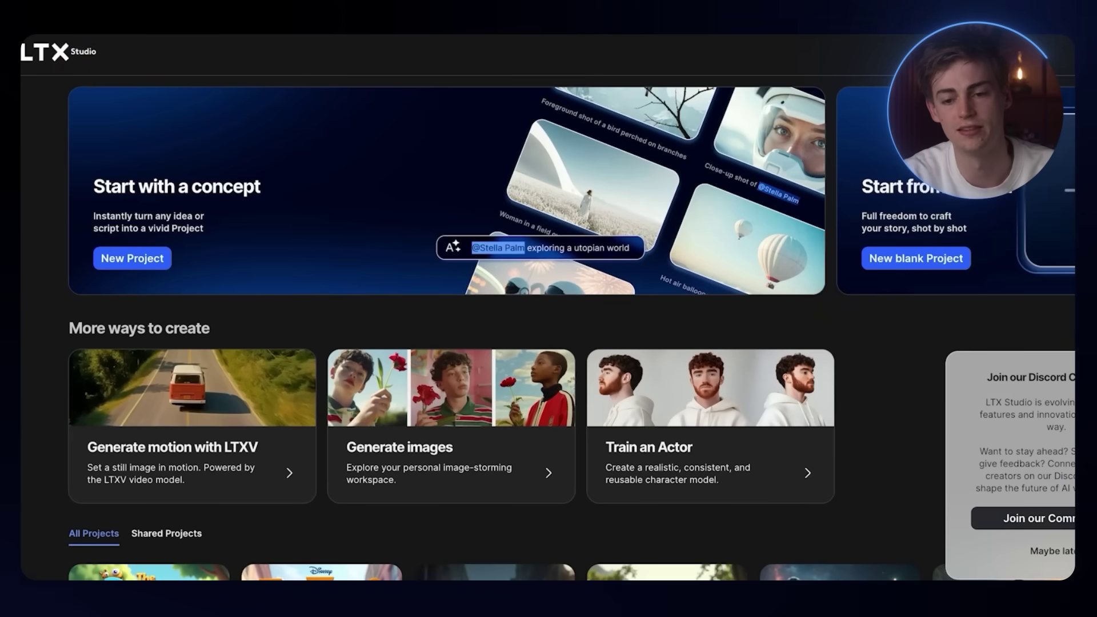
{"action": "left_click", "coordinate": [908, 252]}
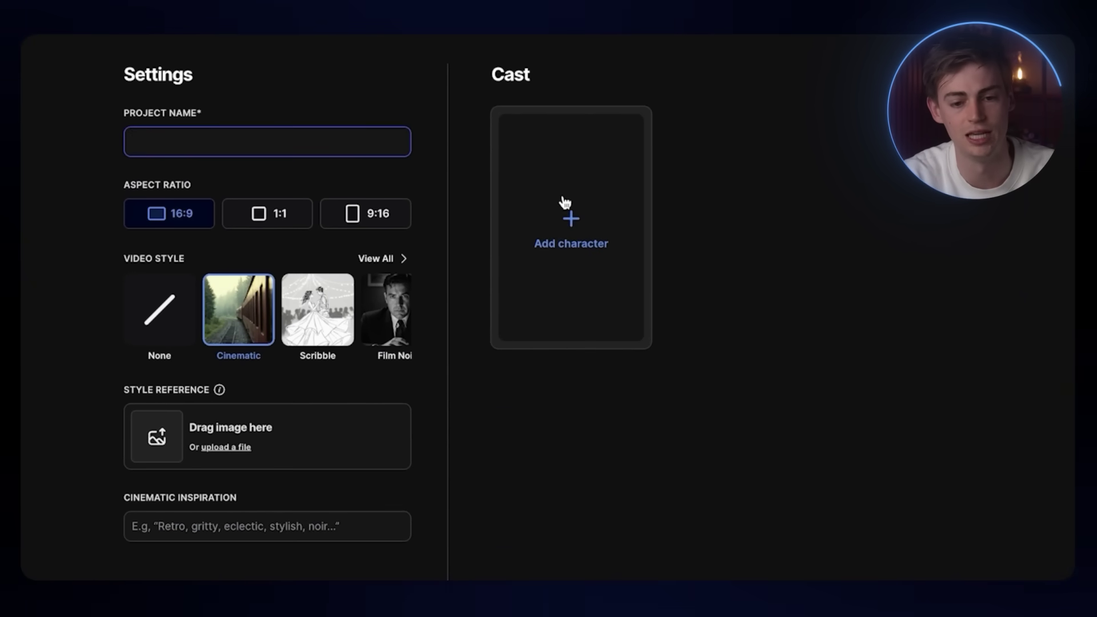
{"action": "left_click", "coordinate": [559, 230]}
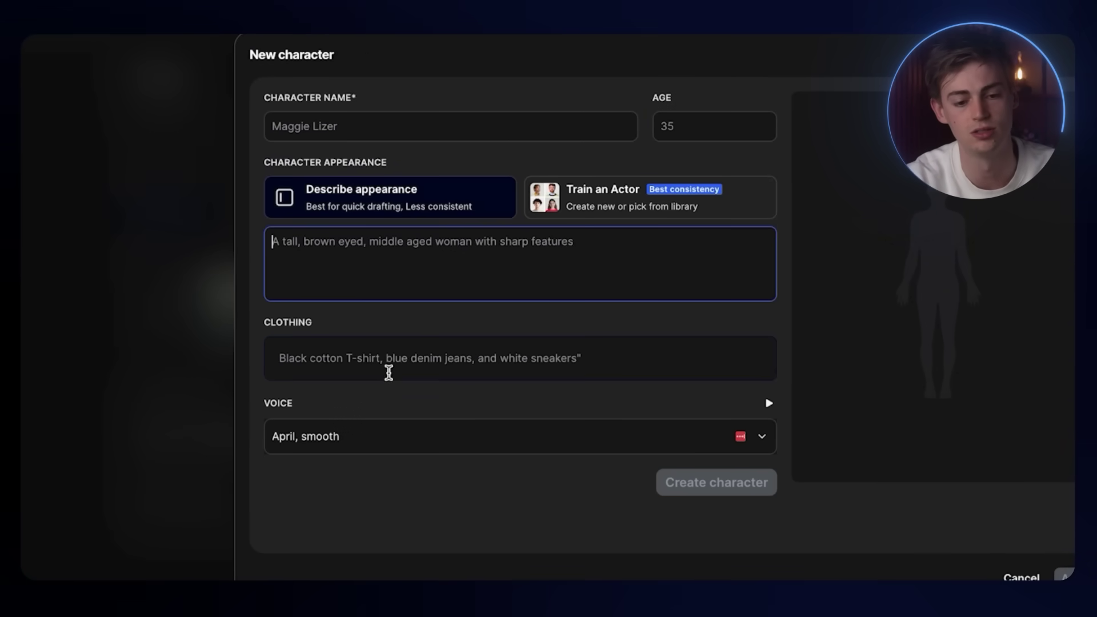
{"action": "left_click", "coordinate": [1008, 577]}
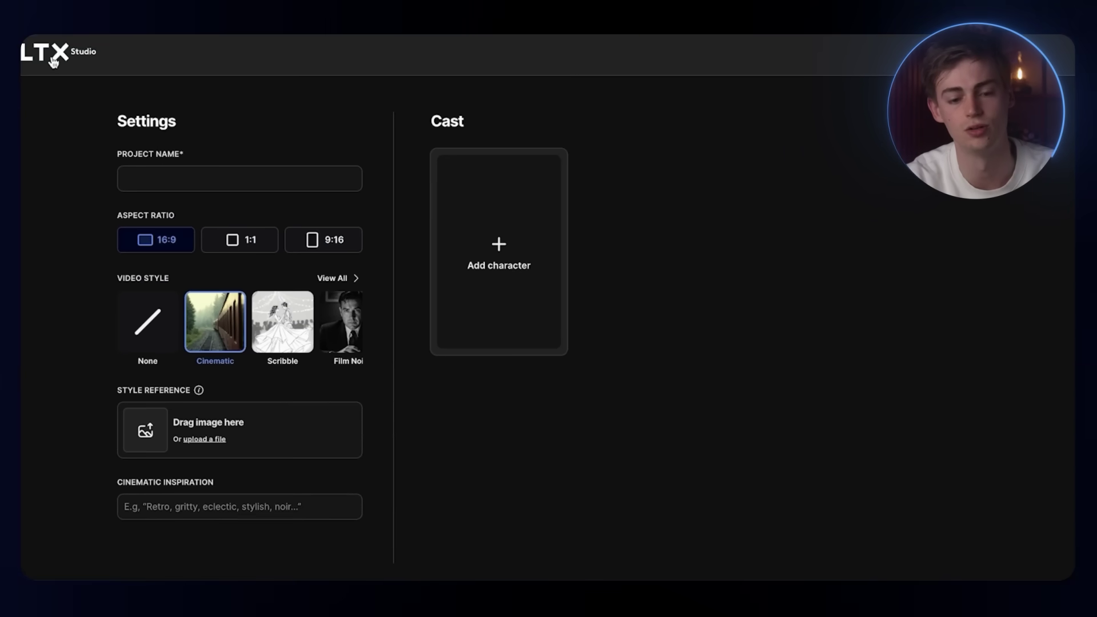
Step: Return to the home projects page and open the Obsura project
{"action": "left_click", "coordinate": [53, 62]}
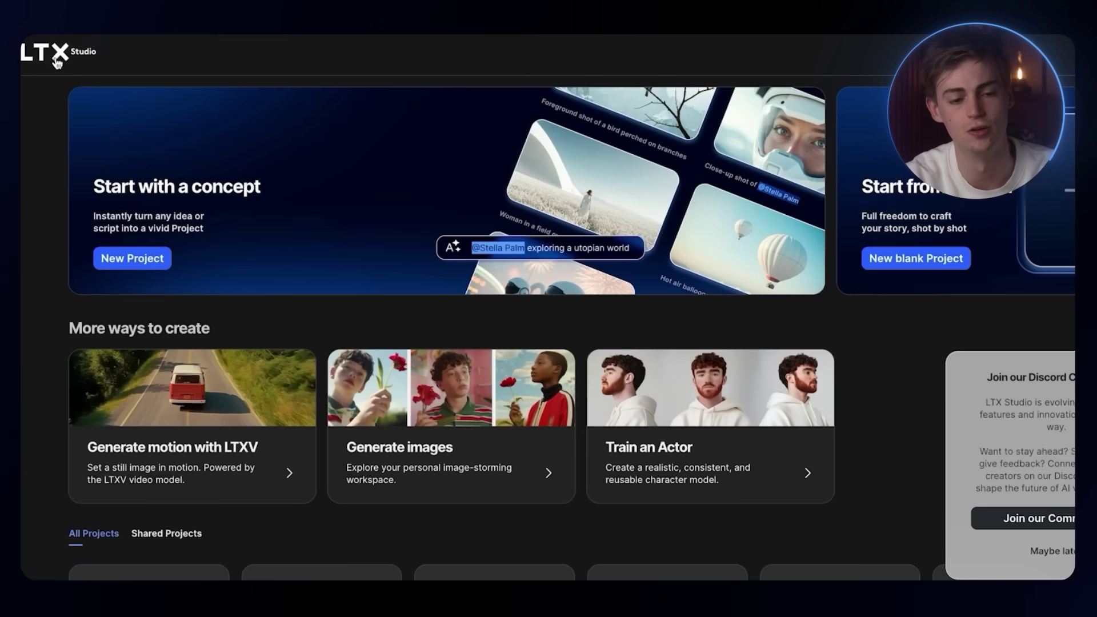
{"action": "scroll", "coordinate": [502, 375], "scroll_direction": "down", "scroll_amount": 5}
{"action": "left_click", "coordinate": [502, 375]}
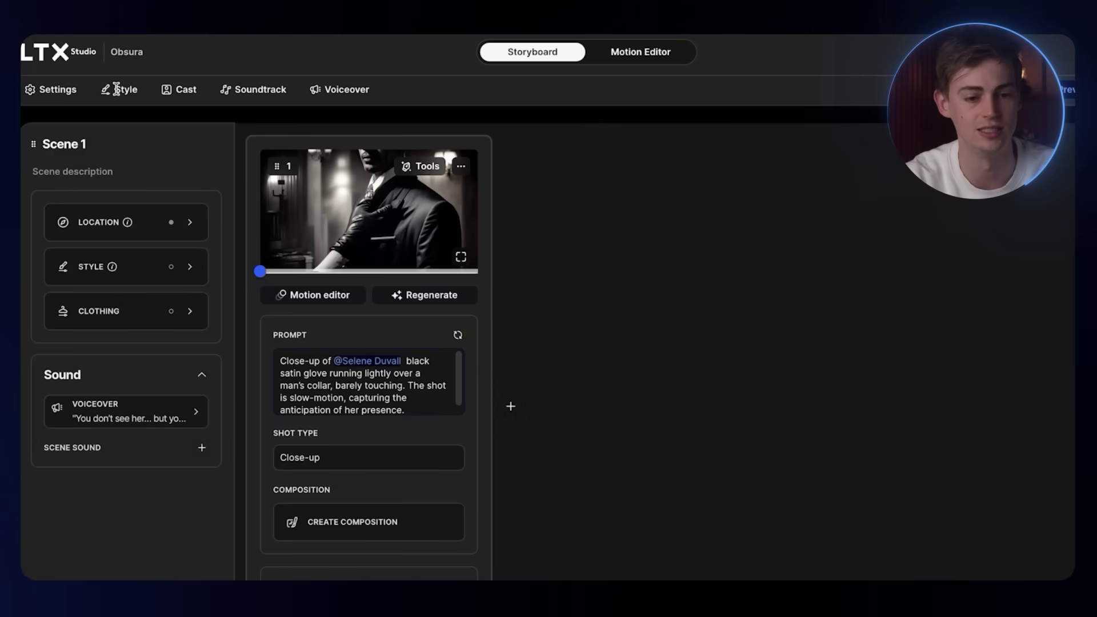
{"action": "left_click", "coordinate": [118, 90]}
{"action": "key", "text": "Escape"}
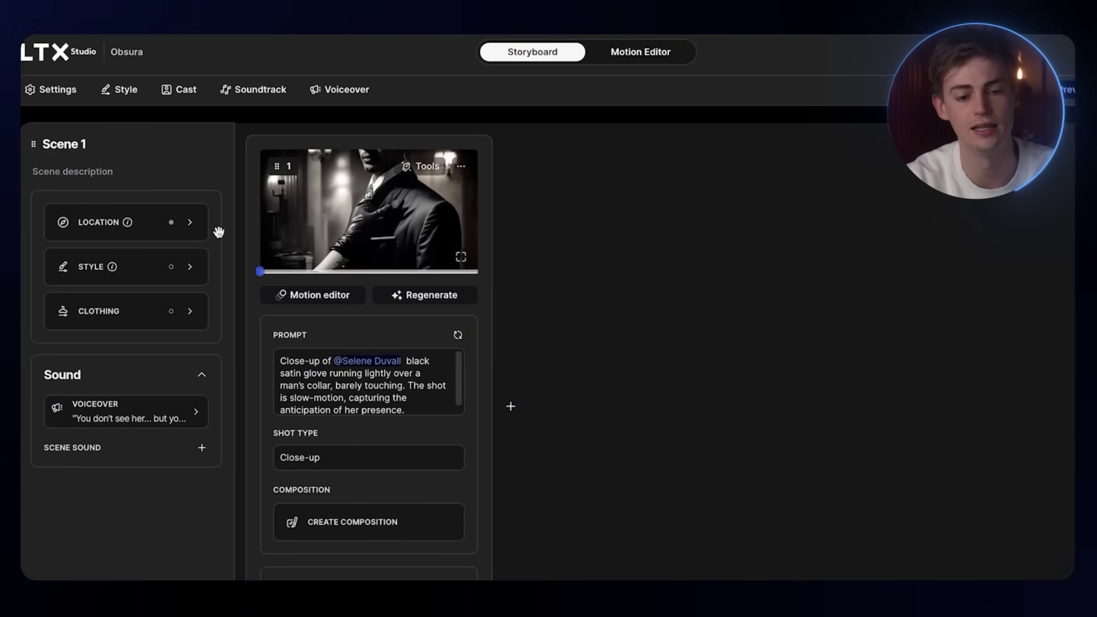
{"action": "scroll", "coordinate": [420, 283], "scroll_direction": "down", "scroll_amount": 20}
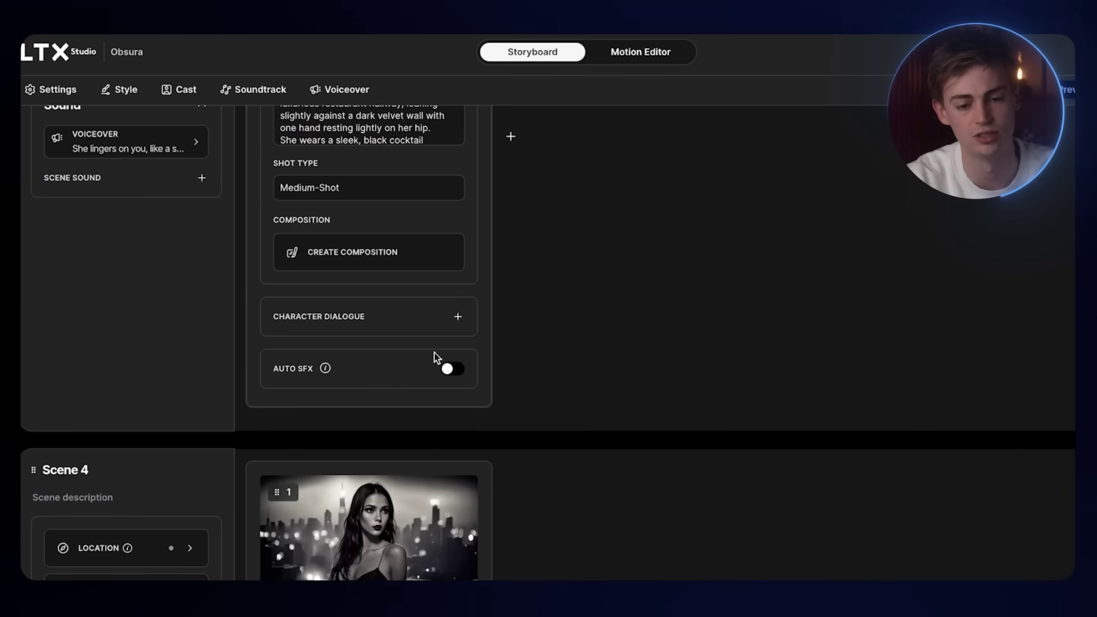
{"action": "scroll", "coordinate": [447, 368], "scroll_direction": "up", "scroll_amount": 10}
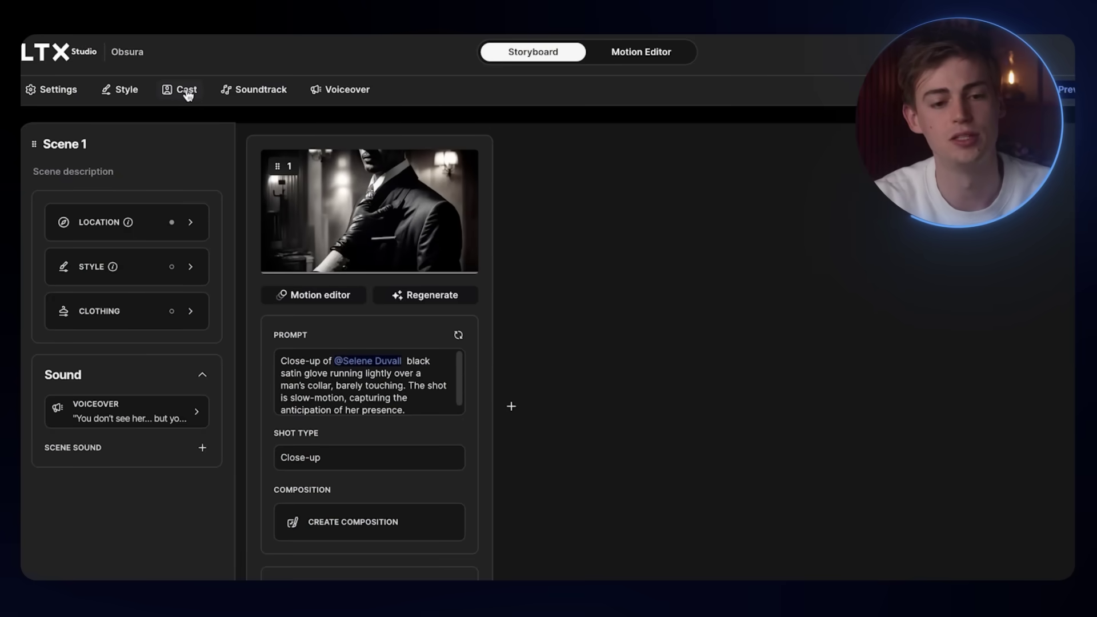
{"action": "left_click", "coordinate": [186, 90]}
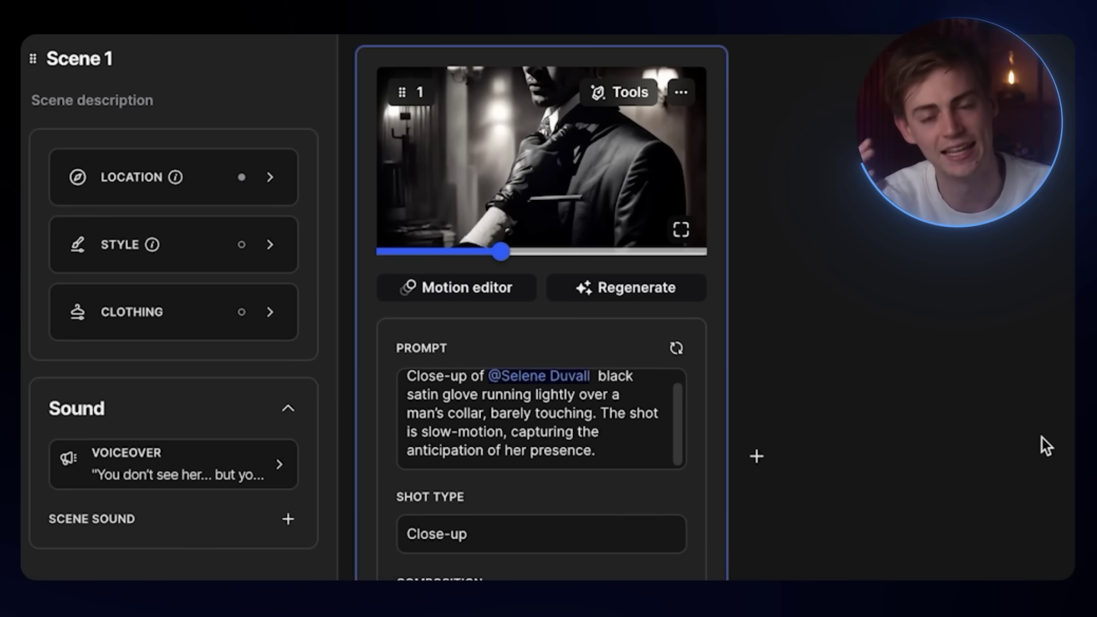
{"action": "scroll", "coordinate": [727, 436], "scroll_direction": "down", "scroll_amount": 20}
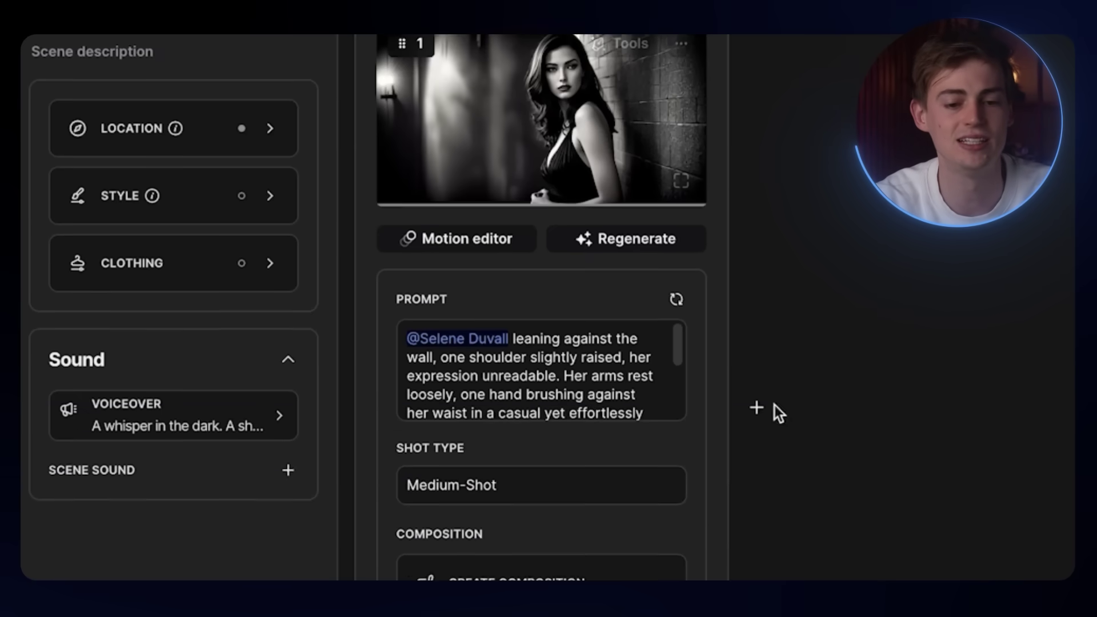
{"action": "scroll", "coordinate": [814, 393], "scroll_direction": "down", "scroll_amount": 20}
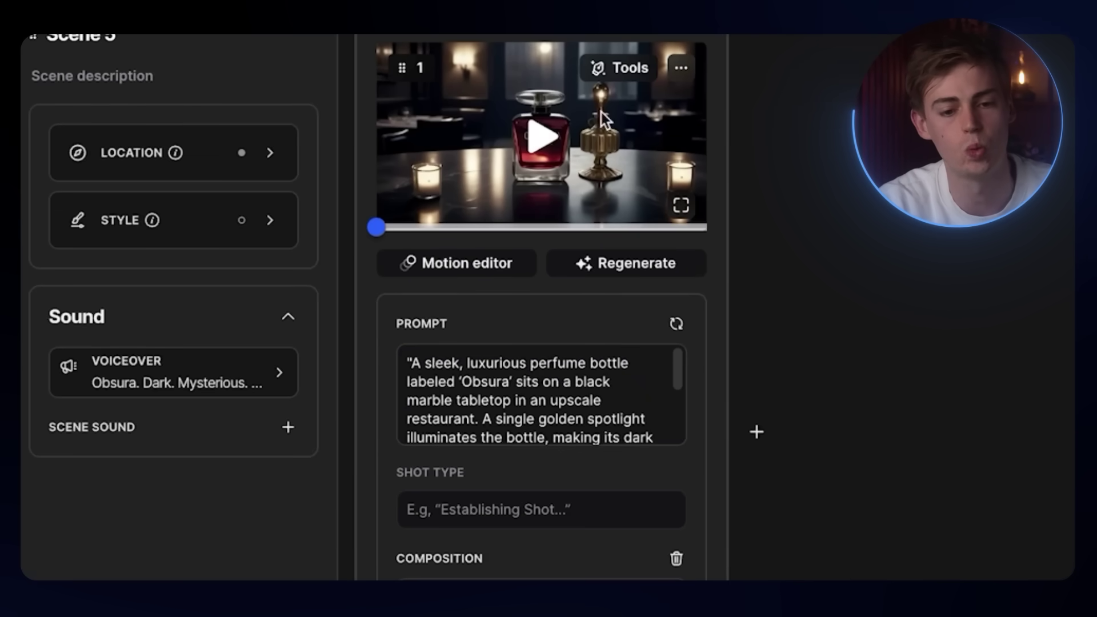
Step: Open the perfume shot's composition in the Motion editor and delete the OBSURA bottle sketch
{"action": "left_click", "coordinate": [457, 263]}
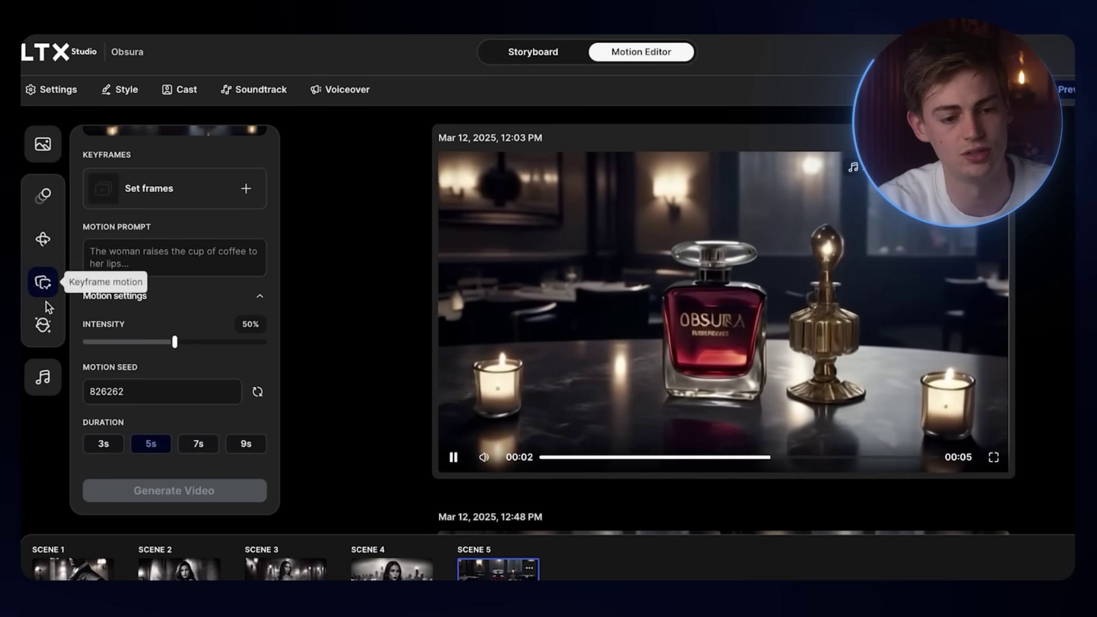
{"action": "left_click", "coordinate": [44, 161]}
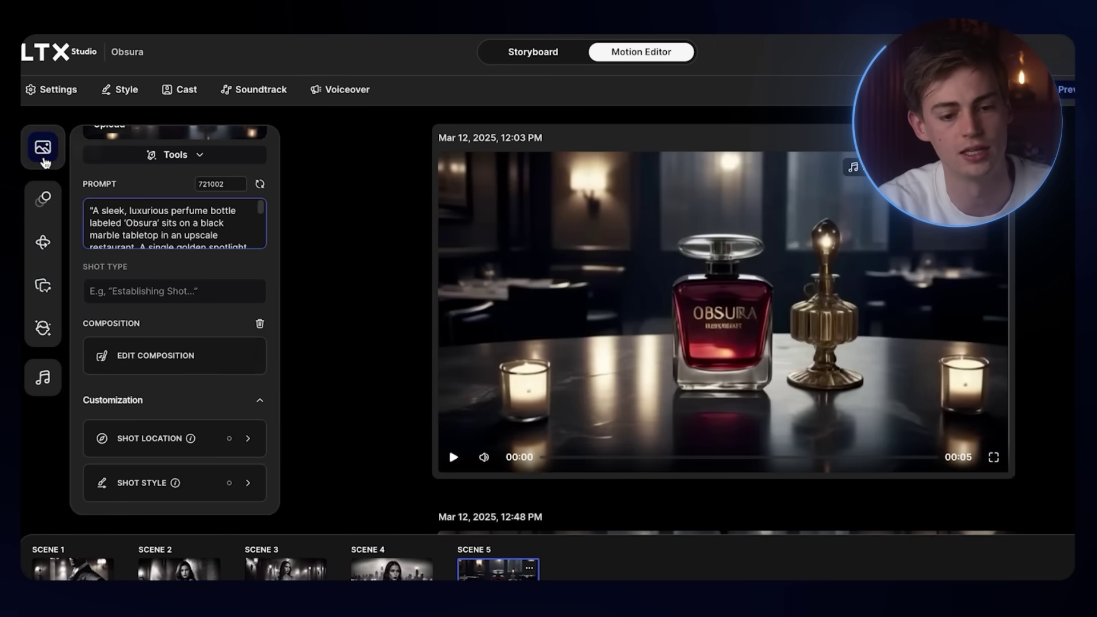
{"action": "left_click", "coordinate": [183, 364]}
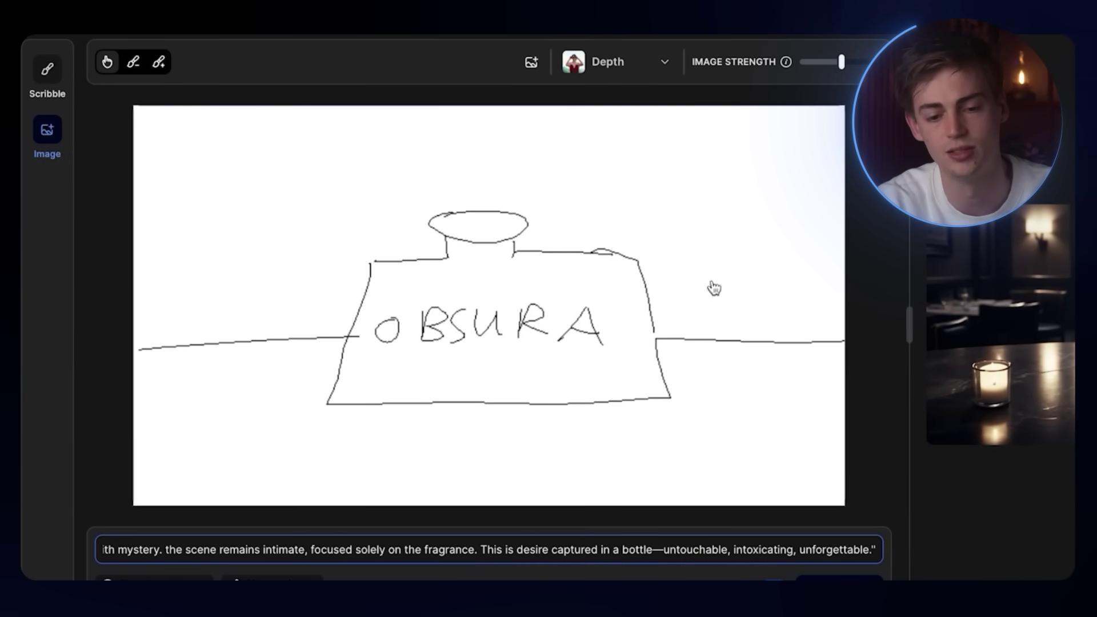
{"action": "left_click", "coordinate": [1021, 375]}
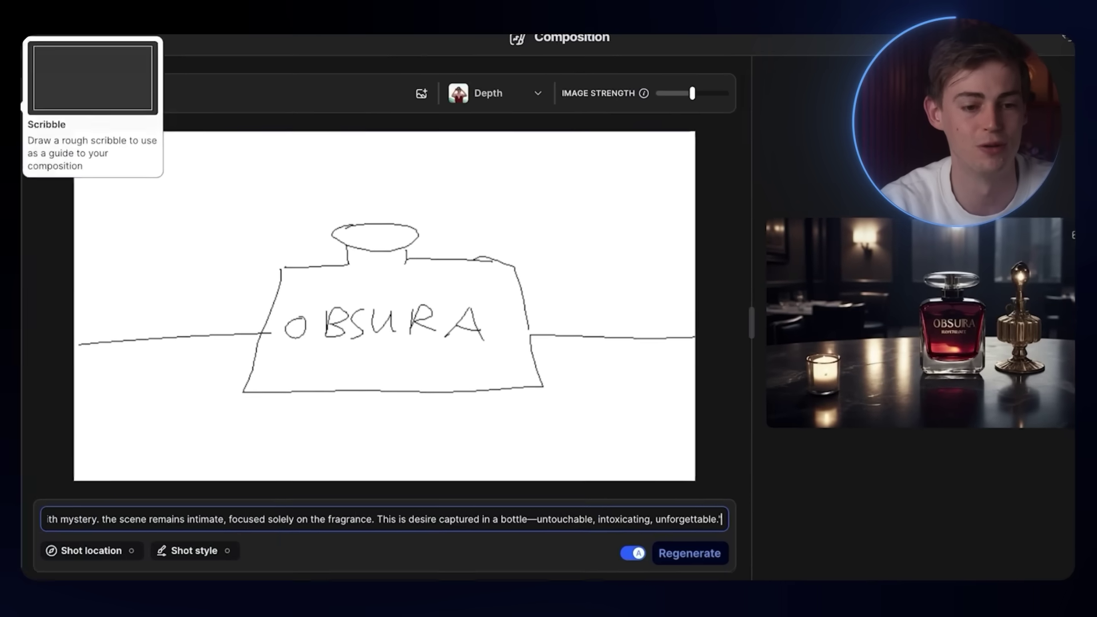
{"action": "left_click", "coordinate": [47, 163]}
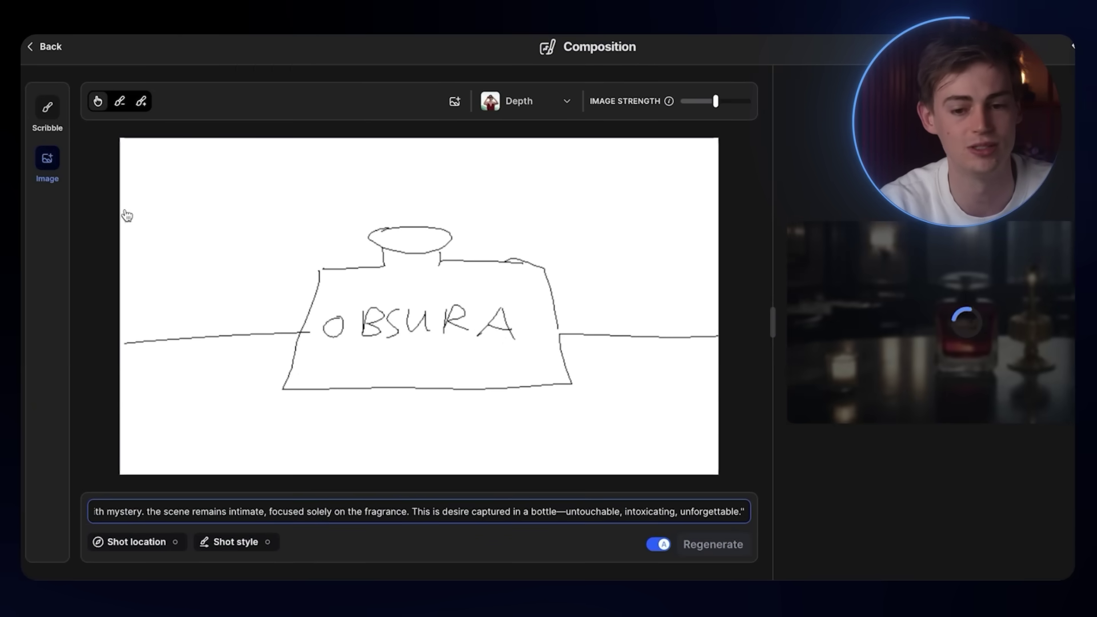
{"action": "left_click", "coordinate": [459, 455]}
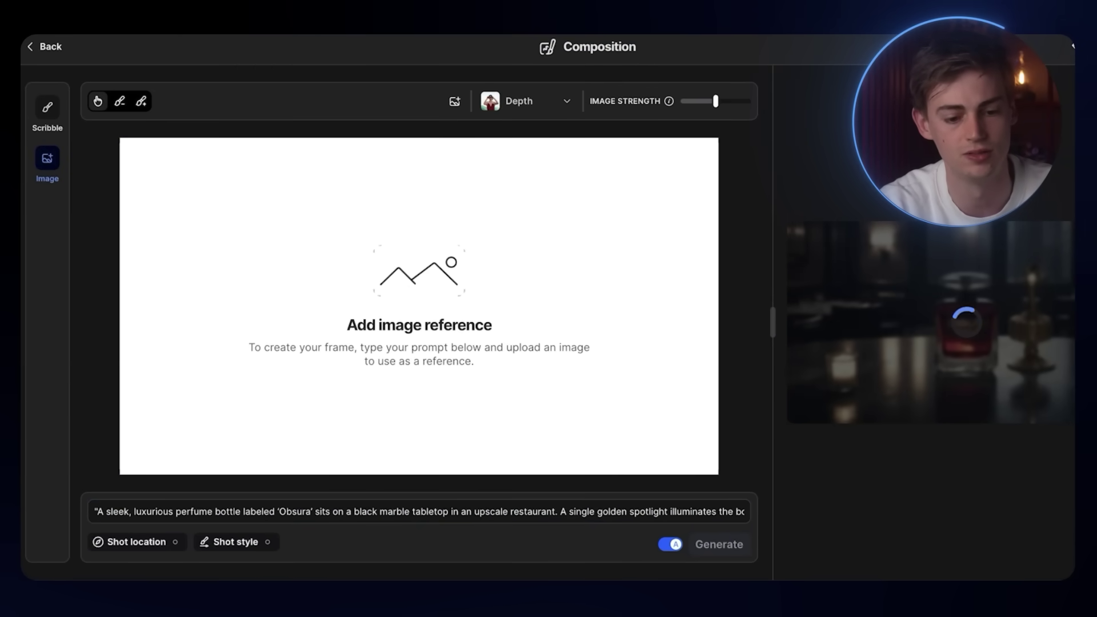
Step: Upload 'Obsura drawing decent quality.jpeg' as the composition reference, then apply and confirm it
{"action": "left_click", "coordinate": [454, 101]}
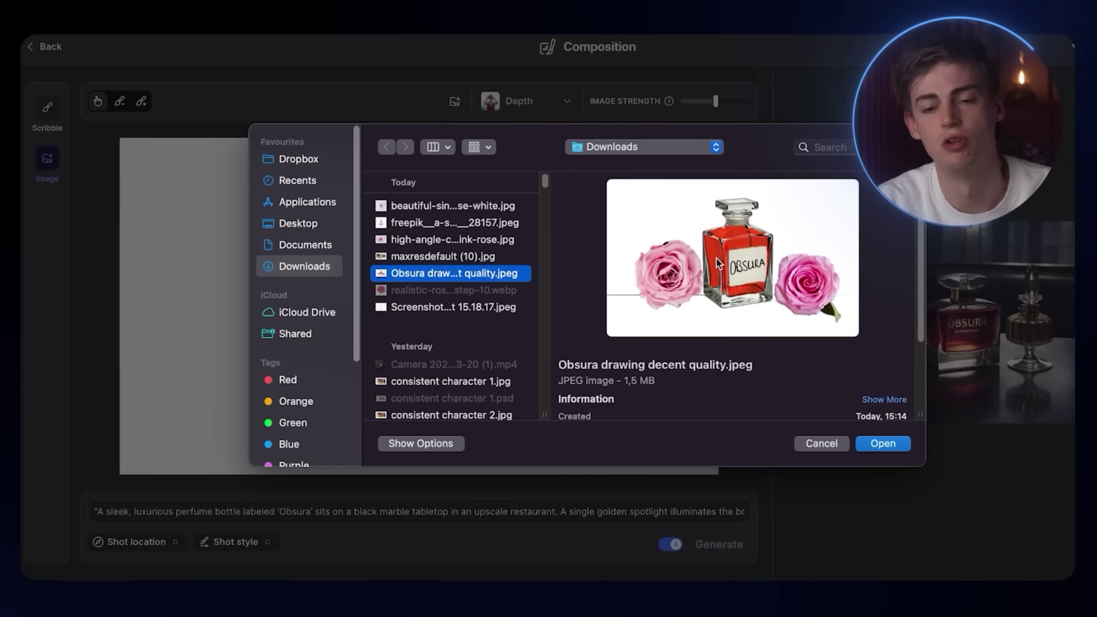
{"action": "left_click", "coordinate": [888, 450]}
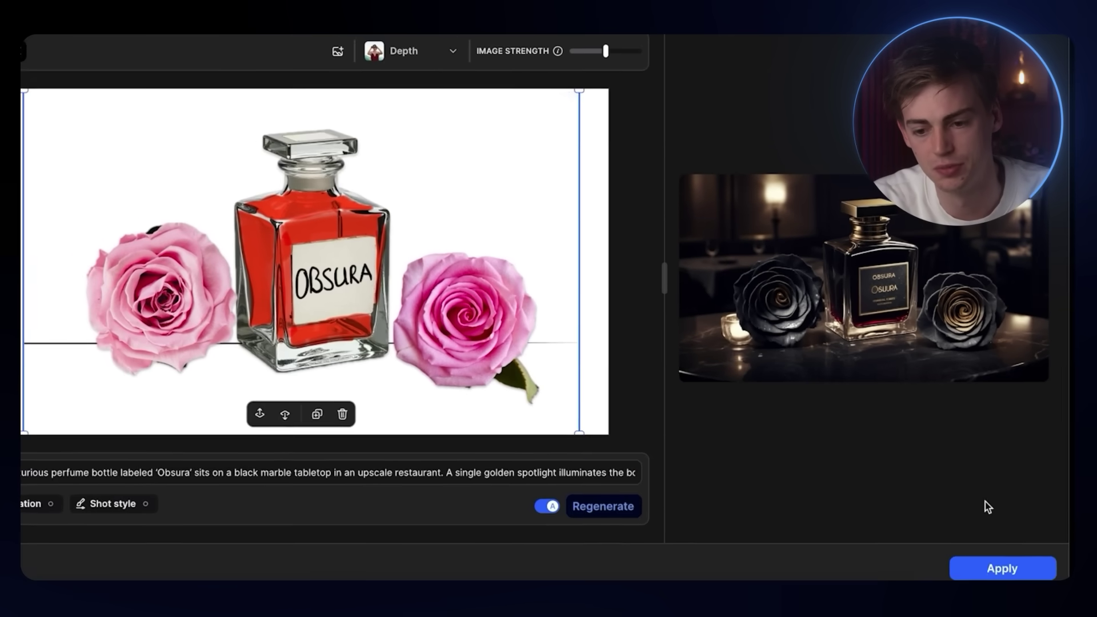
{"action": "left_click", "coordinate": [1000, 559]}
{"action": "left_click", "coordinate": [614, 330]}
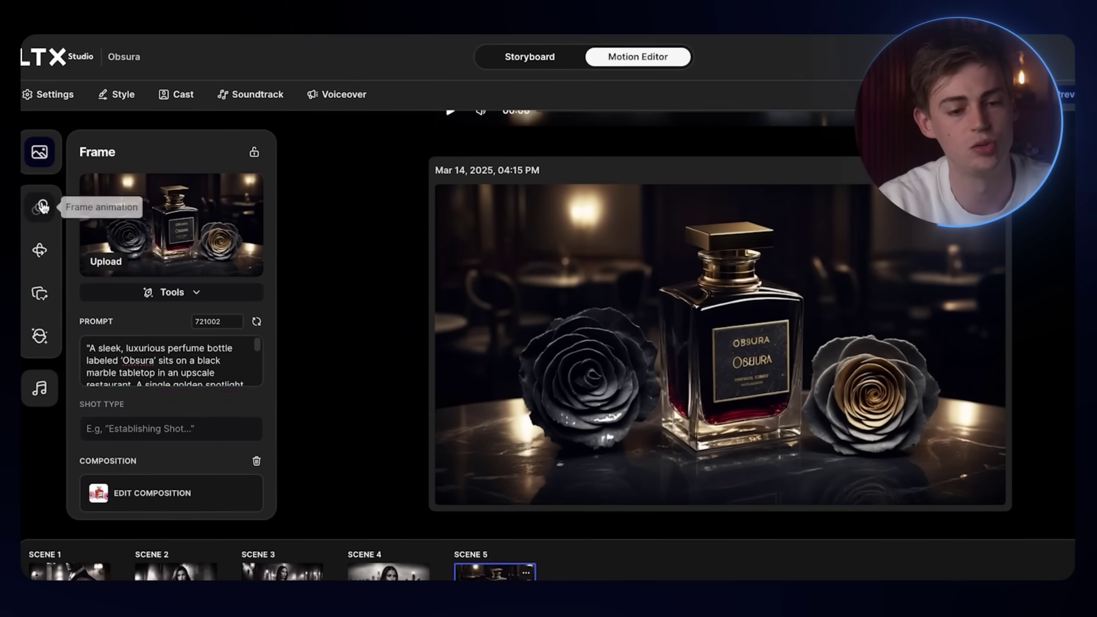
Step: Generate video clips with motion prompt 'zoom in' and select the fourth variation
{"action": "left_click", "coordinate": [43, 206]}
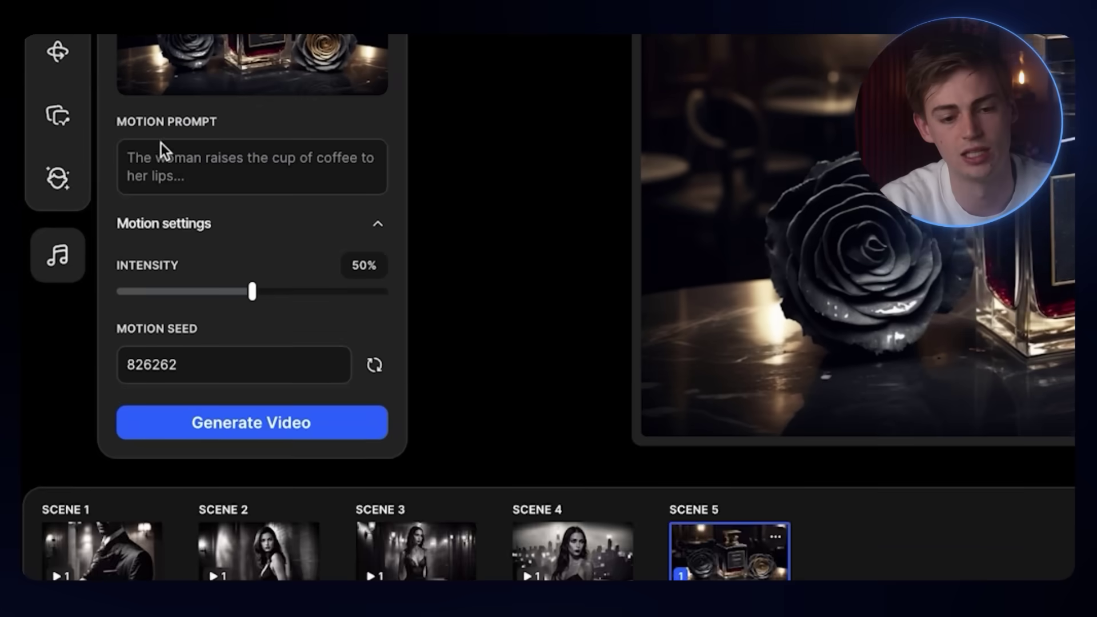
{"action": "left_click", "coordinate": [233, 329]}
{"action": "type", "text": "zoom in"}
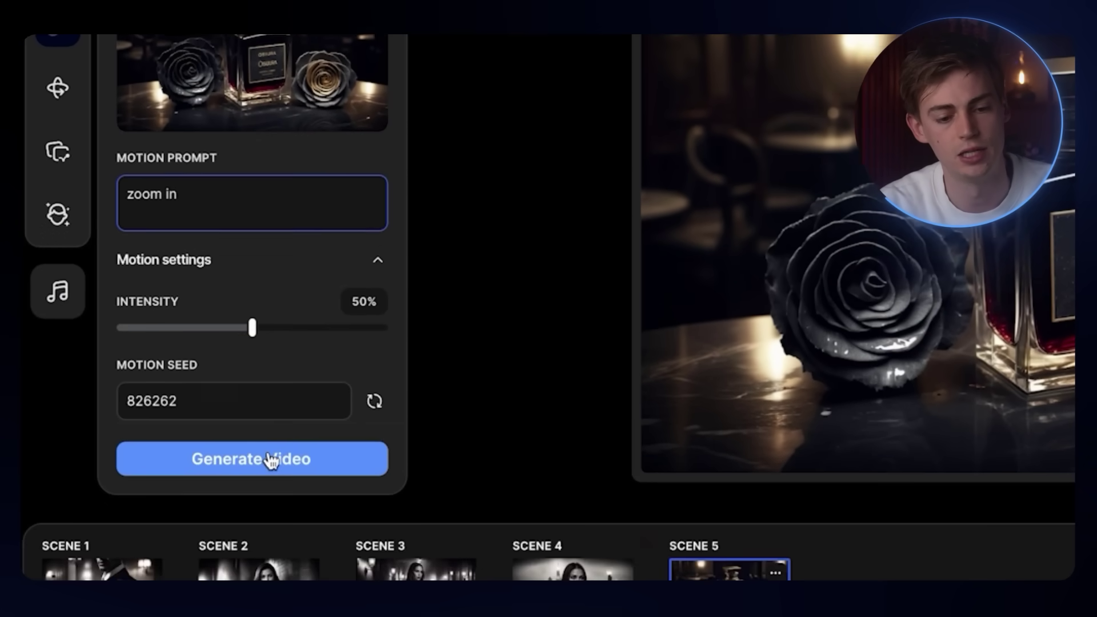
{"action": "left_click", "coordinate": [271, 577]}
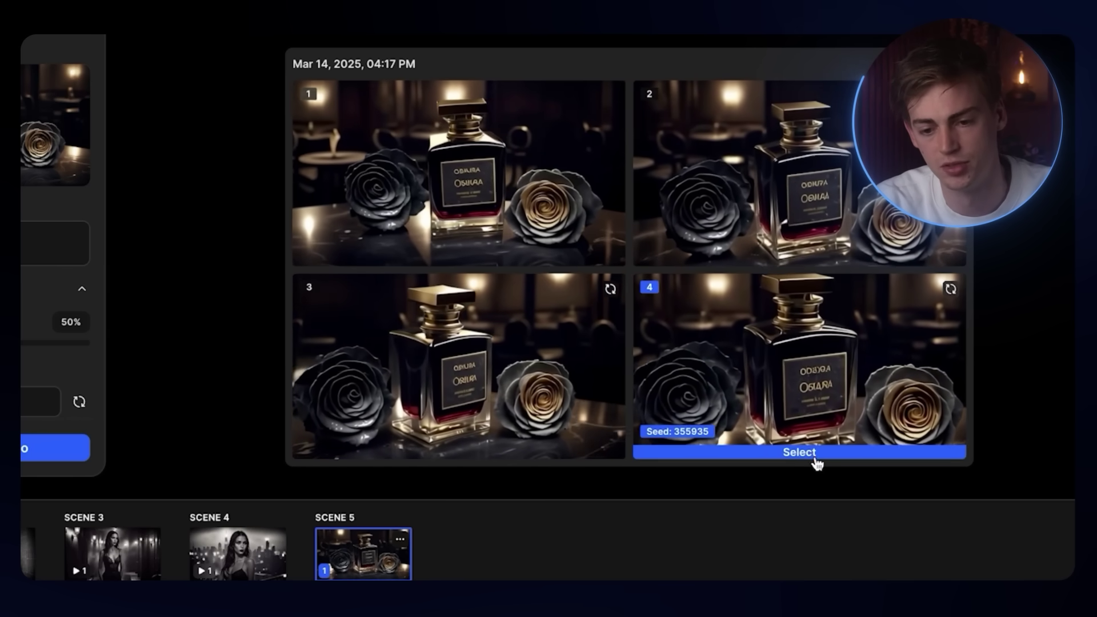
{"action": "left_click", "coordinate": [799, 454]}
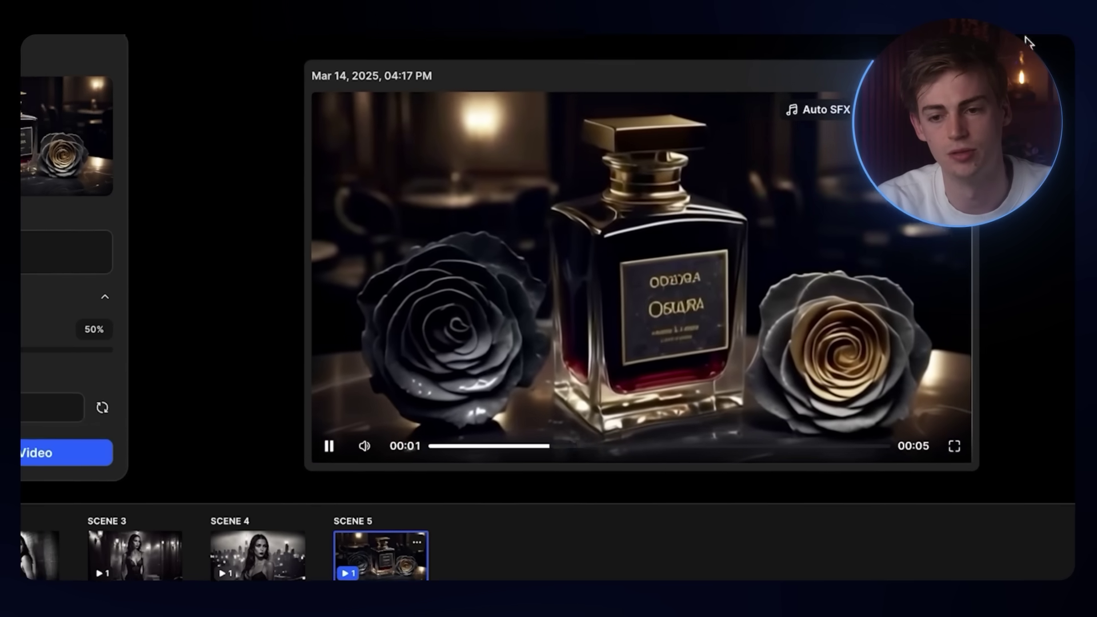
Step: Return to the storyboard, scroll through Scenes 1–5, and launch Preview
{"action": "left_click", "coordinate": [536, 49]}
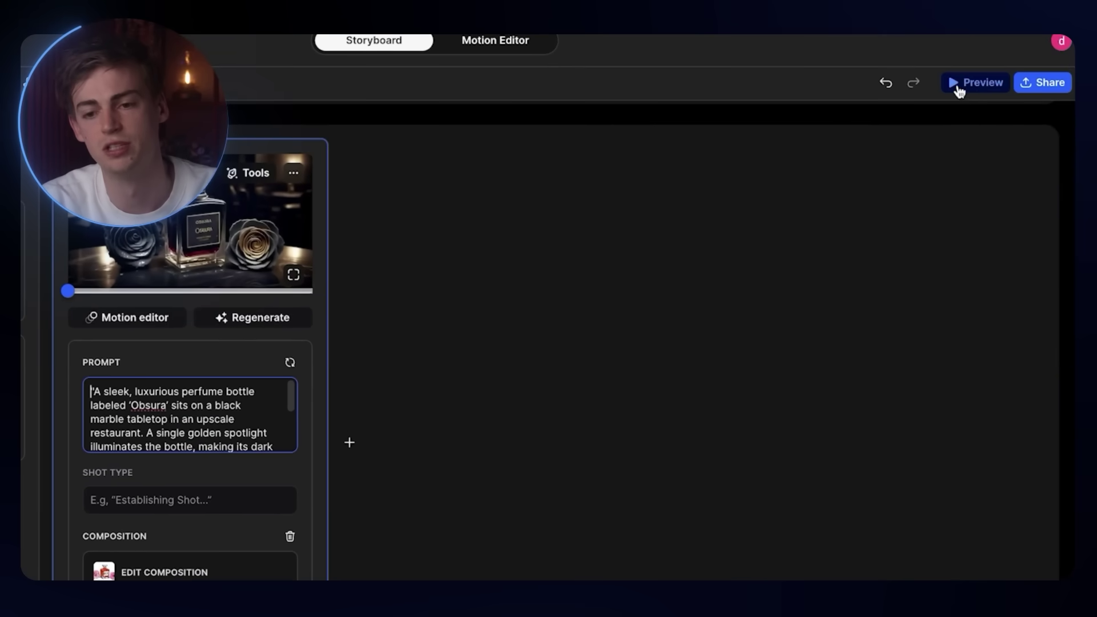
{"action": "scroll", "coordinate": [631, 350], "scroll_direction": "down", "scroll_amount": 5}
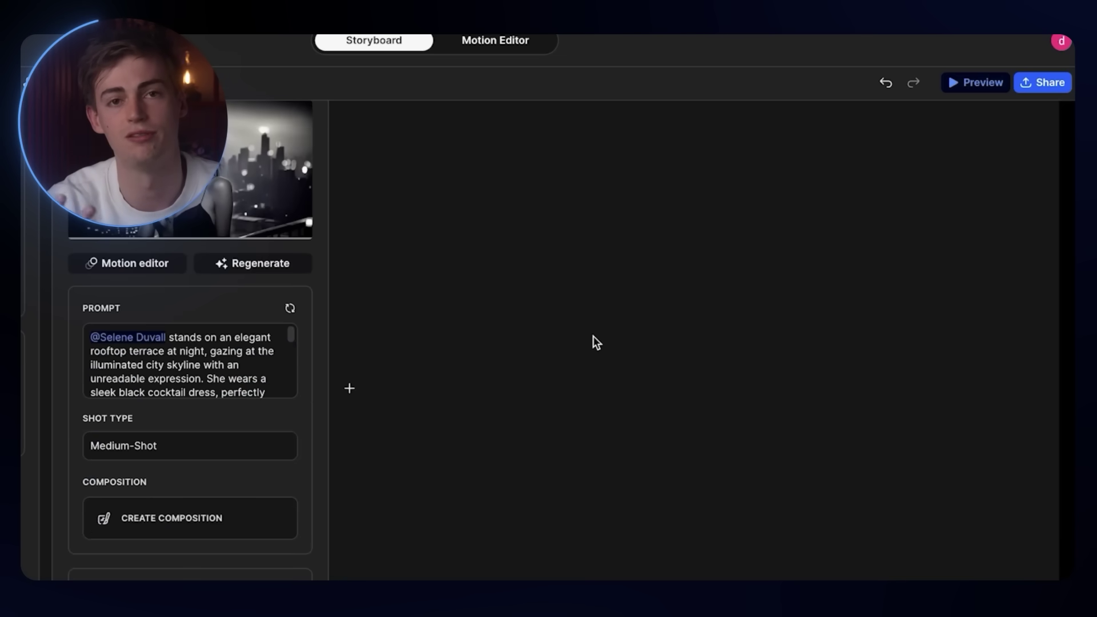
{"action": "scroll", "coordinate": [141, 322], "scroll_direction": "up", "scroll_amount": 3}
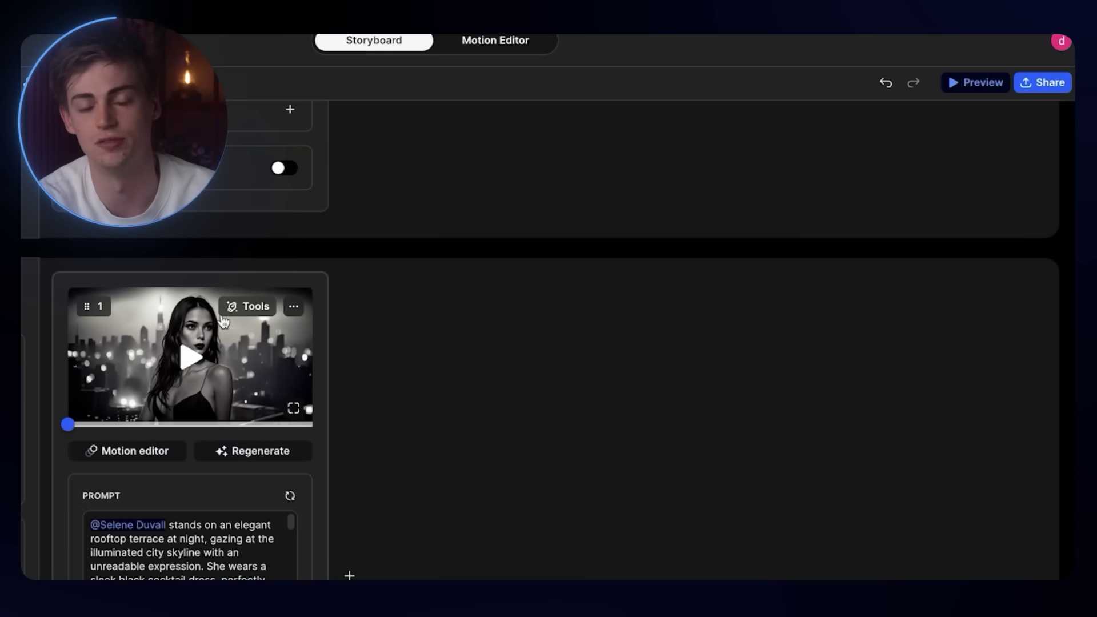
{"action": "scroll", "coordinate": [223, 321], "scroll_direction": "down", "scroll_amount": 5}
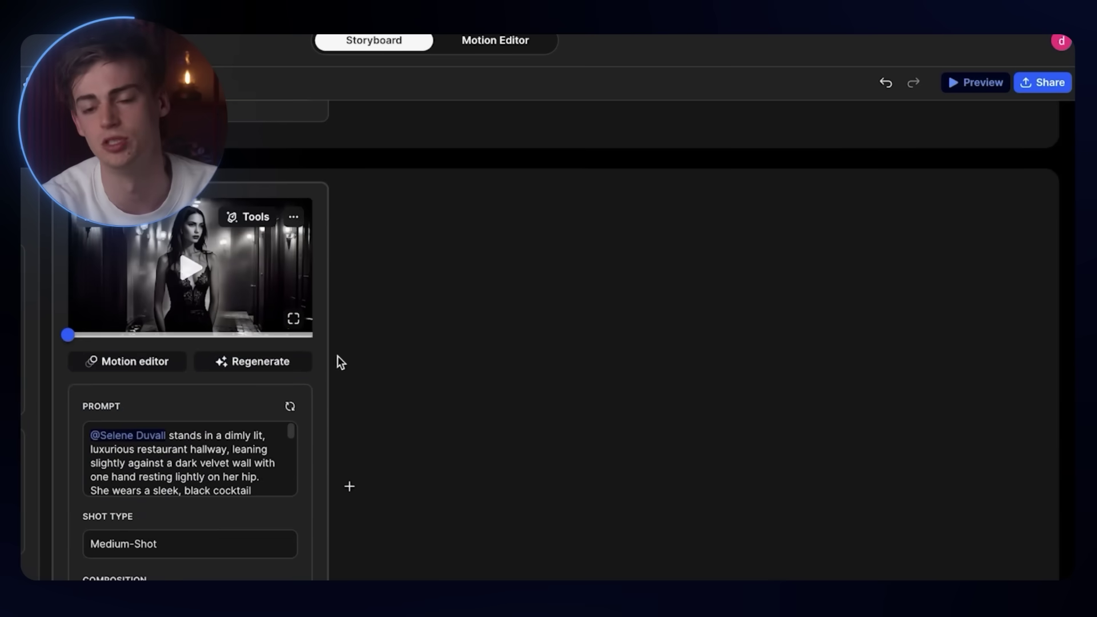
{"action": "left_click", "coordinate": [965, 85]}
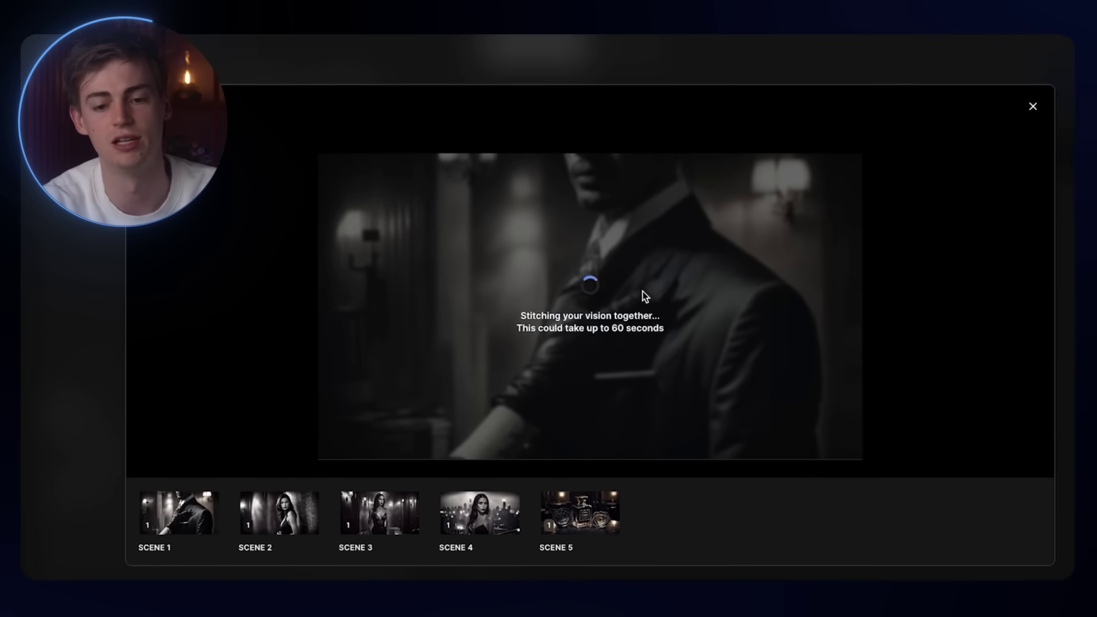